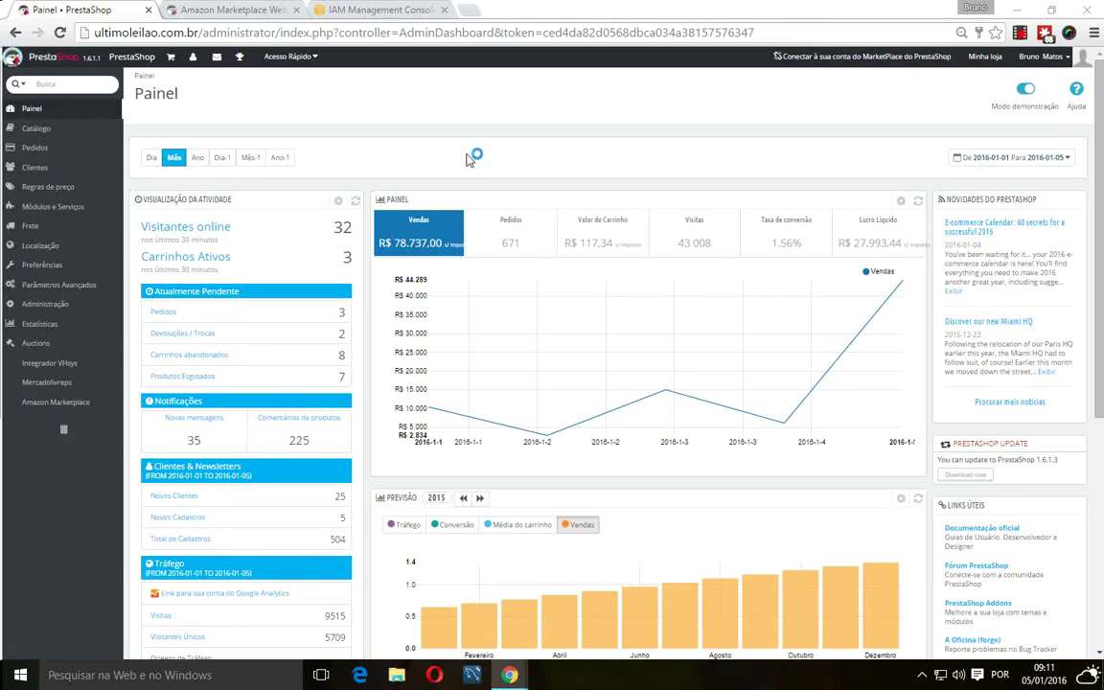
Step: Switch Chrome to fullscreen so the PrestaShop dashboard fills the whole screen
{"action": "key", "text": "F11"}
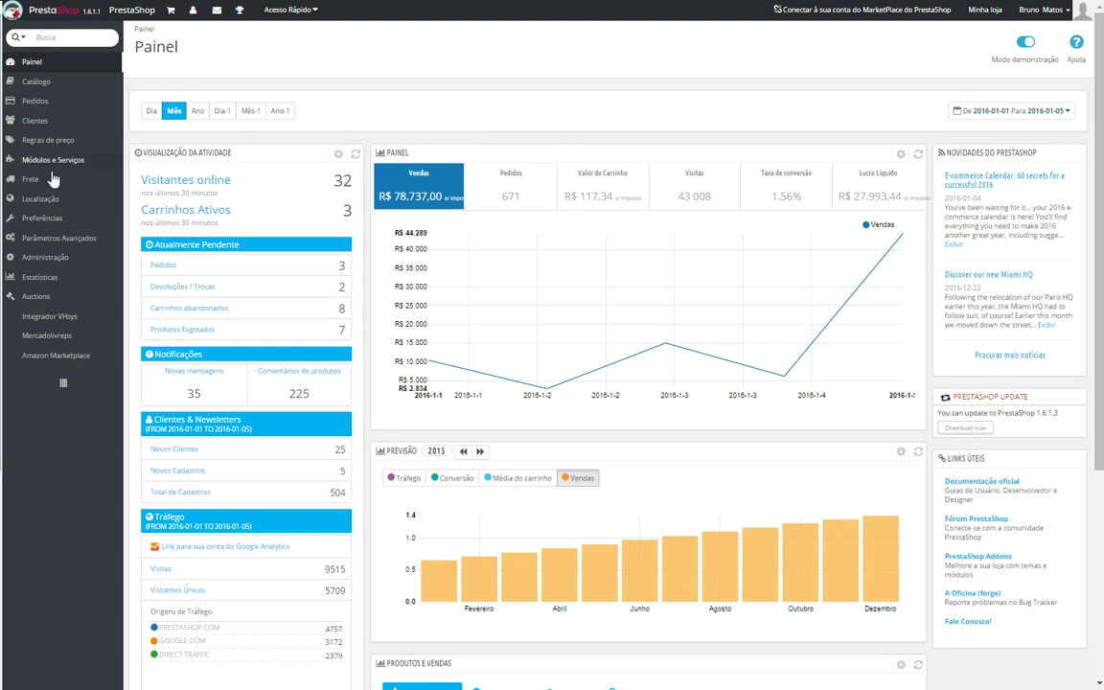
Step: Open Módulos e Serviços and filter the module list by 'amazon'
{"action": "mouse_move", "coordinate": [53, 159]}
{"action": "left_click", "coordinate": [161, 163]}
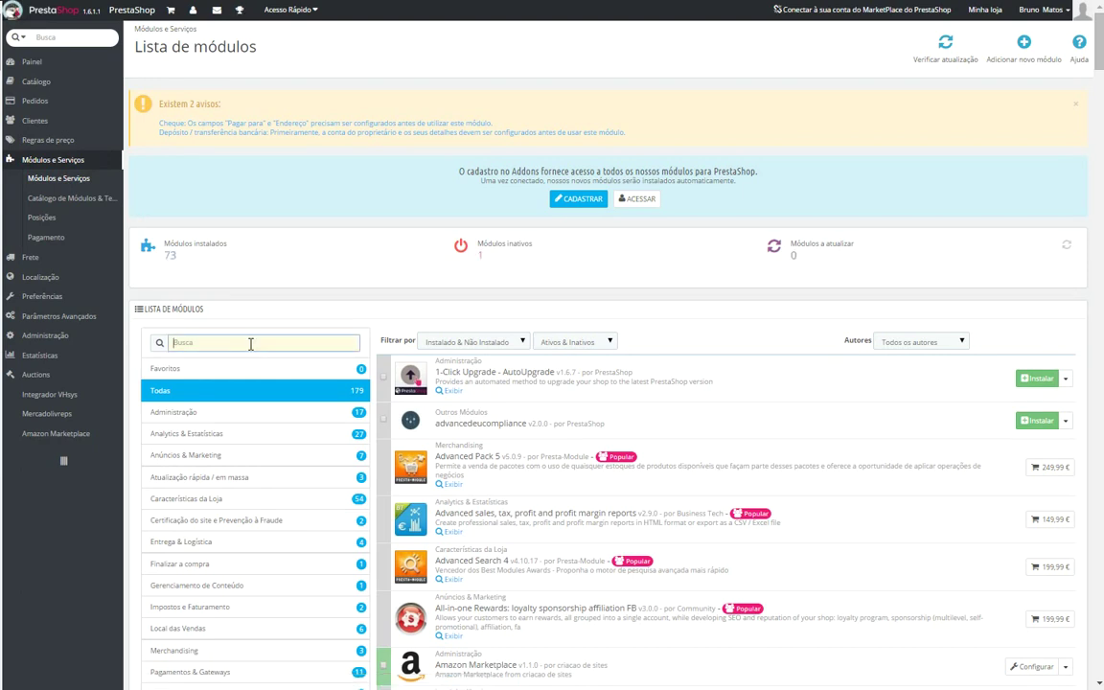
{"action": "type", "text": "amazon"}
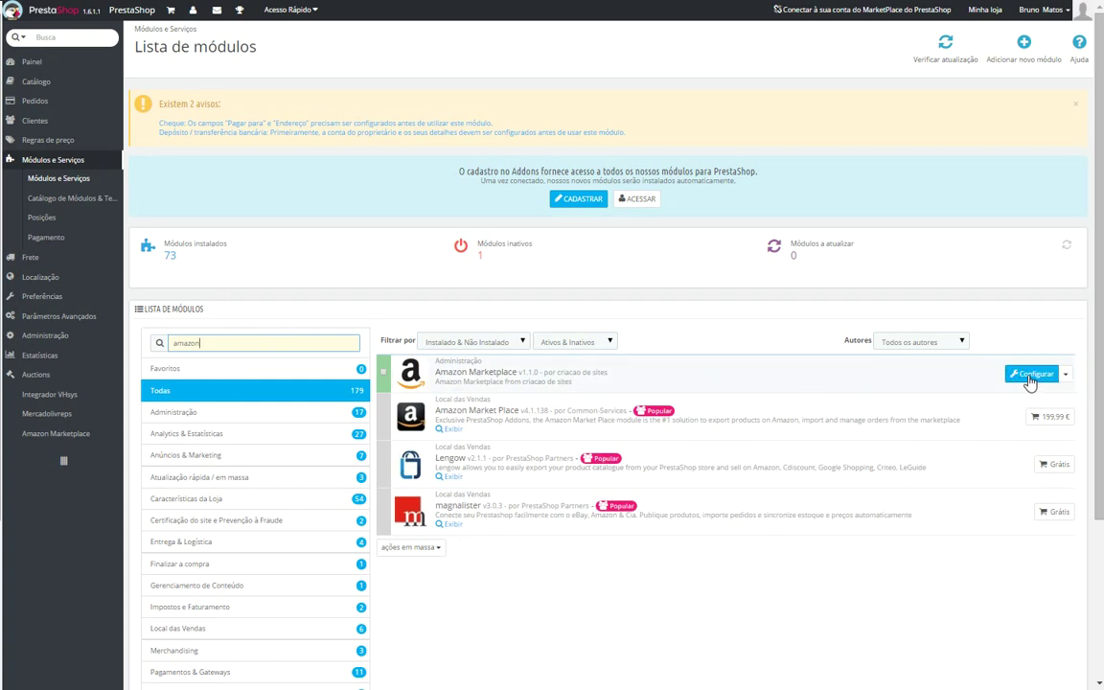
Step: Open the Configurar page of the Amazon Marketplace module
{"action": "left_click", "coordinate": [1029, 381]}
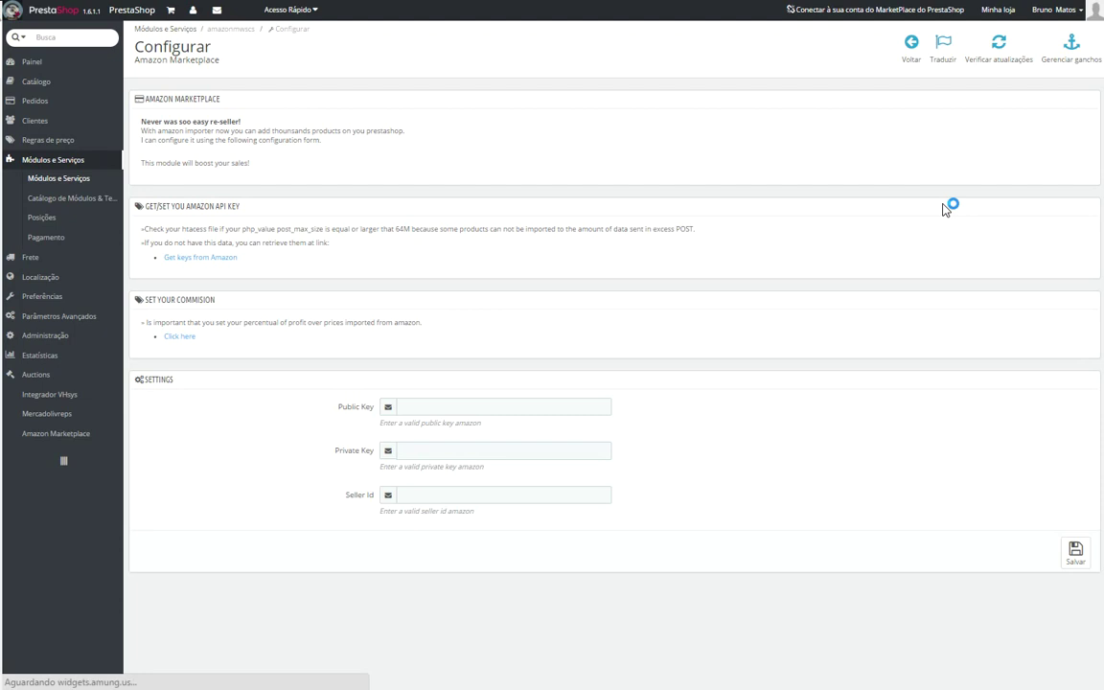
Step: Follow 'Get keys from Amazon' and create a new AWS access key
{"action": "left_click", "coordinate": [199, 258]}
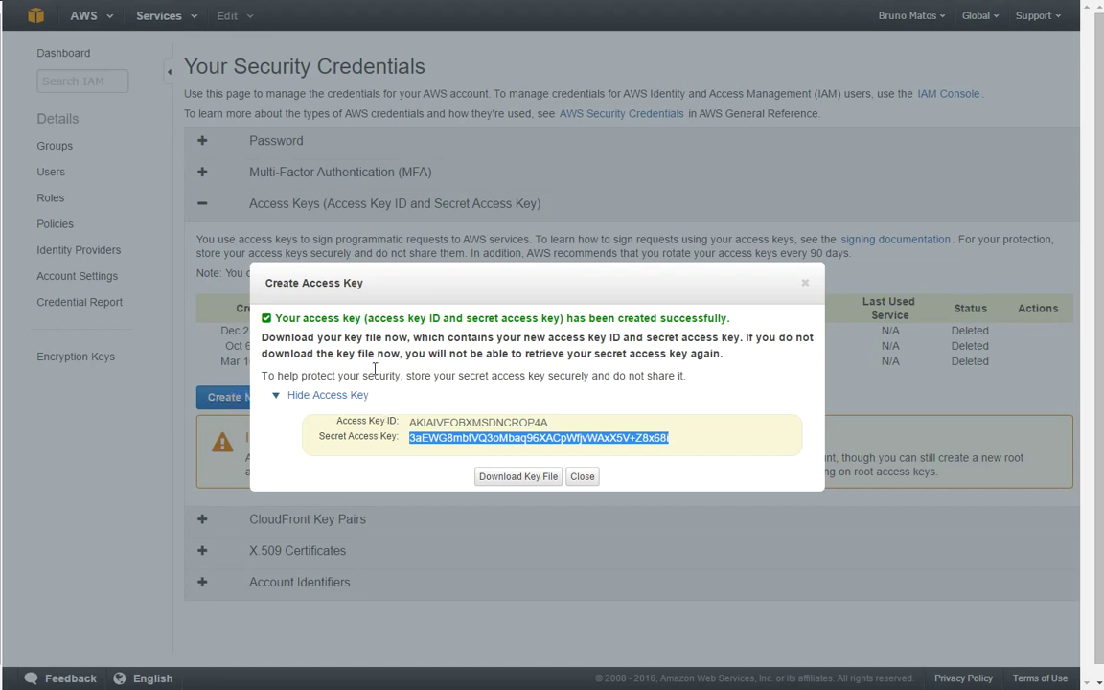
{"action": "left_click", "coordinate": [496, 479]}
Step: Copy the new AWS access key ID into the module's Public Key field
{"action": "double_click", "coordinate": [416, 422]}
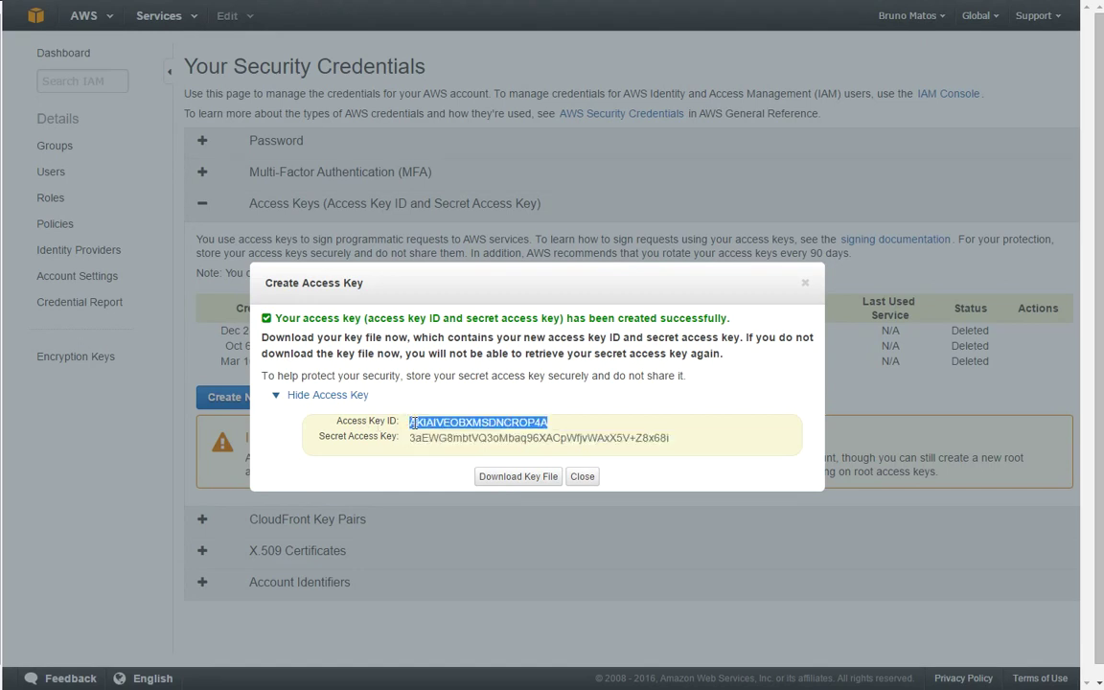
{"action": "right_click", "coordinate": [416, 426]}
{"action": "left_click", "coordinate": [450, 434]}
{"action": "key", "text": "ctrl+Tab"}
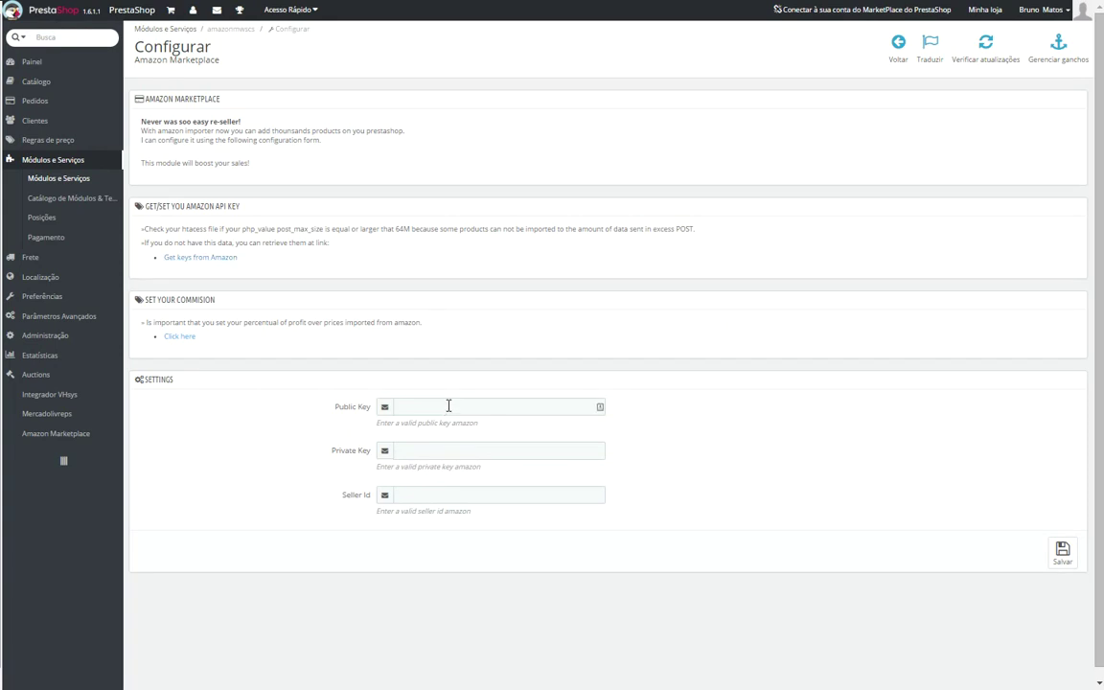
{"action": "left_click", "coordinate": [446, 408]}
{"action": "key", "text": "ctrl+v"}
{"action": "key", "text": "Tab"}
Step: Paste the AWS secret access key into Private Key and save the settings
{"action": "key", "text": "ctrl+Tab"}
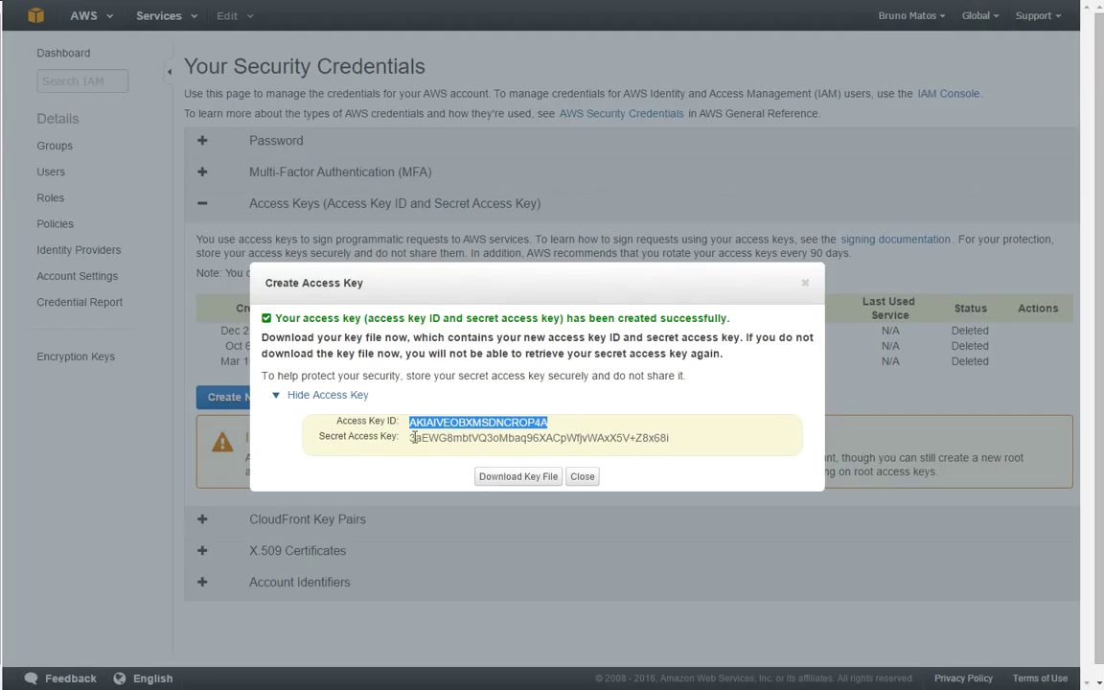
{"action": "mouse_move", "coordinate": [409, 438]}
{"action": "left_mouse_down"}
{"action": "mouse_move", "coordinate": [666, 437]}
{"action": "mouse_move", "coordinate": [409, 439]}
{"action": "left_mouse_up"}
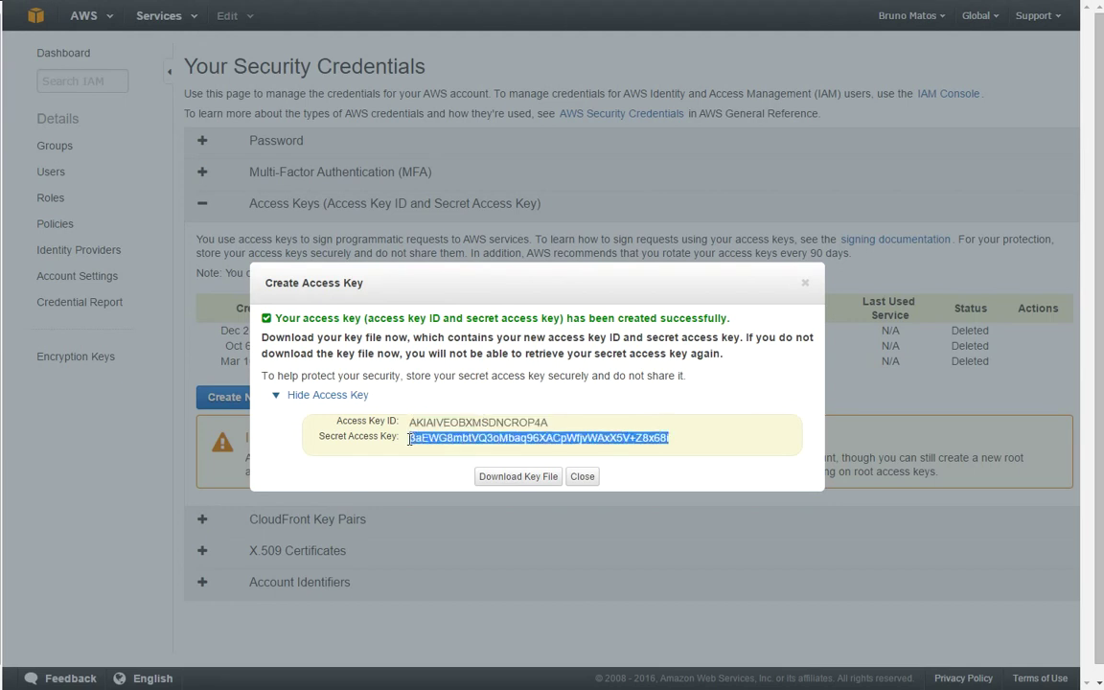
{"action": "key", "text": "ctrl+Tab"}
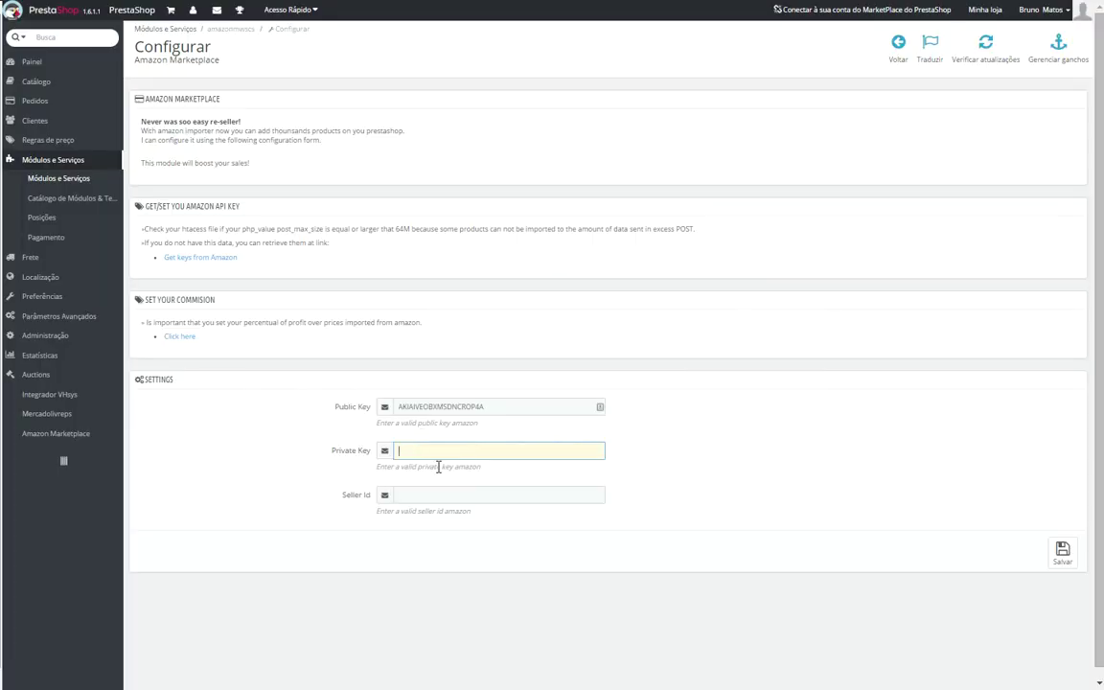
{"action": "key", "text": "ctrl+v"}
{"action": "left_click", "coordinate": [682, 474]}
{"action": "left_click", "coordinate": [1062, 561]}
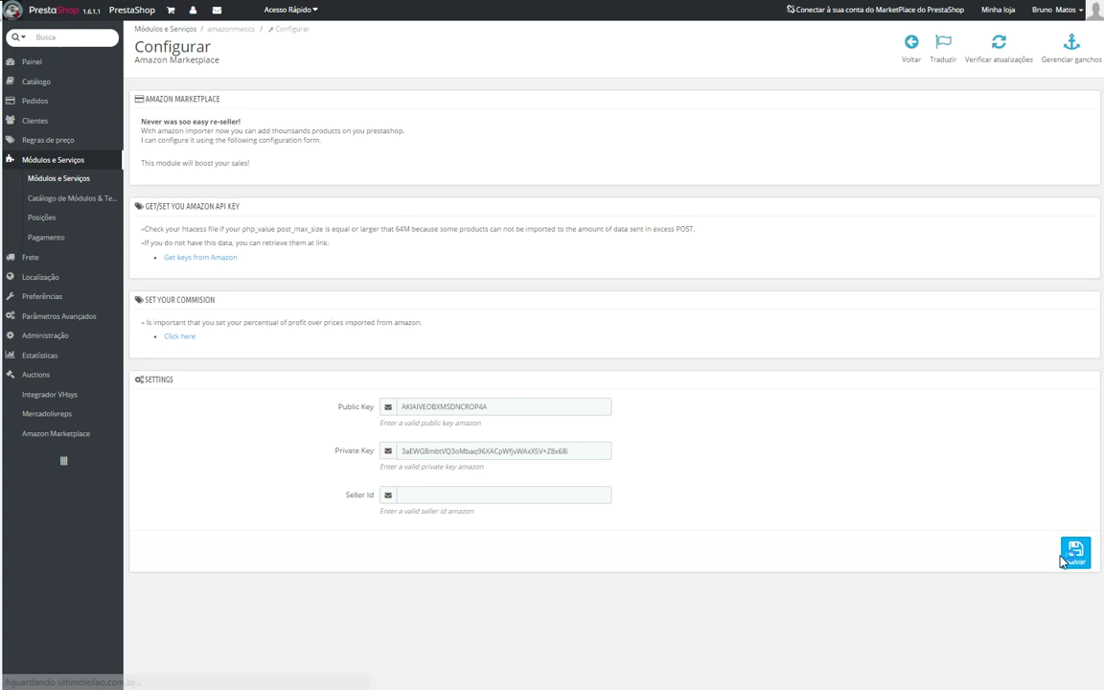
Step: Save the Amazon Marketplace key settings again and let the form reload
{"action": "left_click", "coordinate": [1062, 562]}
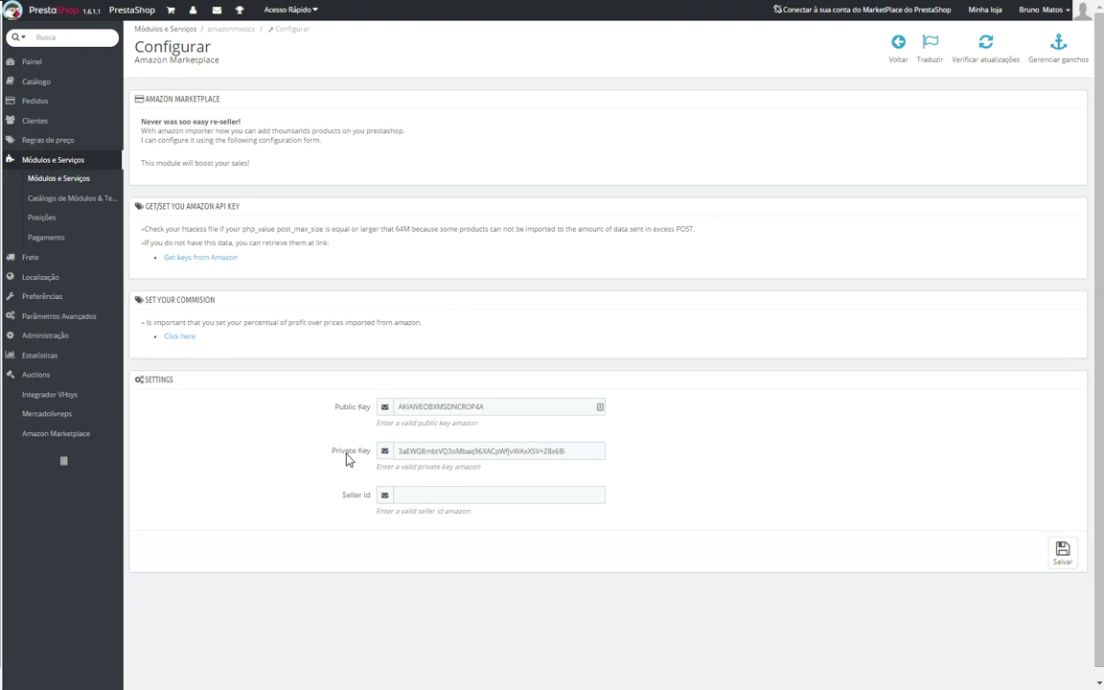
Step: Open the Amazon commission settings showing general profit 98 and per-category percentages
{"action": "left_click", "coordinate": [175, 348]}
{"action": "mouse_move", "coordinate": [55, 433]}
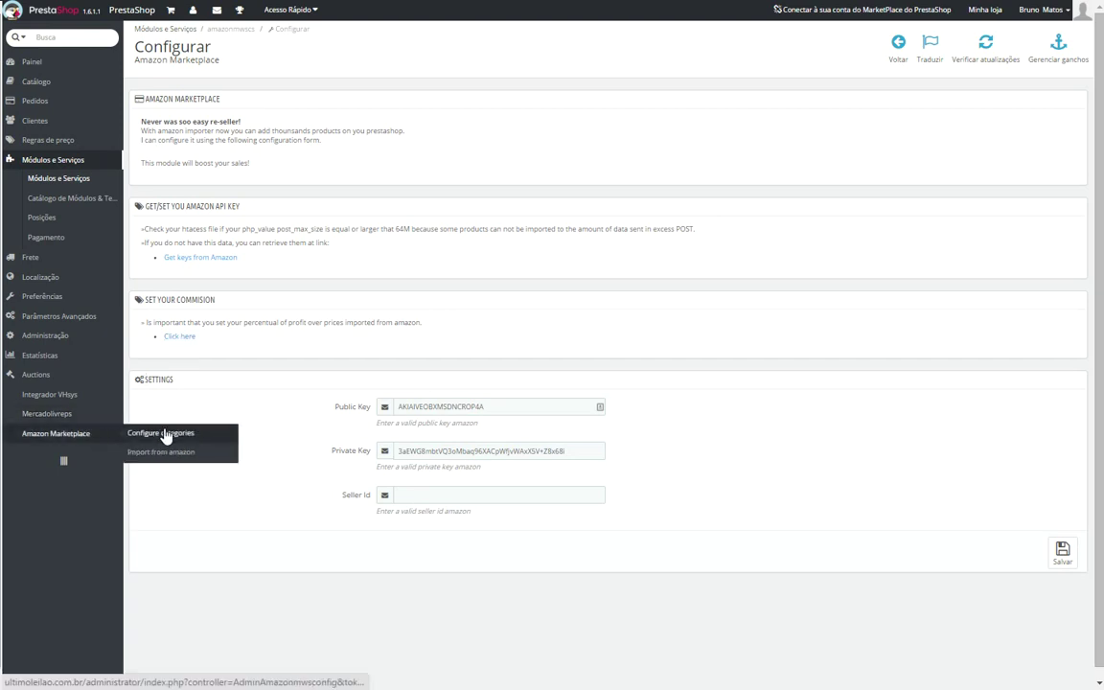
{"action": "left_click", "coordinate": [151, 435]}
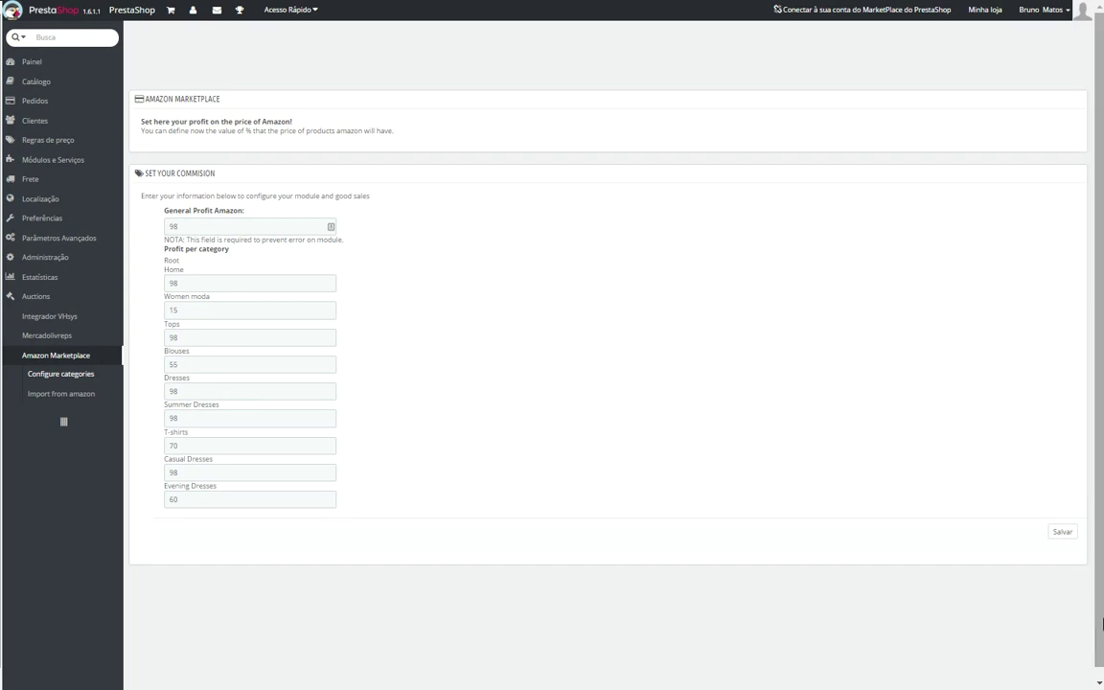
Step: Open the Amazon Marketplace 'Import from amazon' page from the sidebar
{"action": "left_click", "coordinate": [57, 397]}
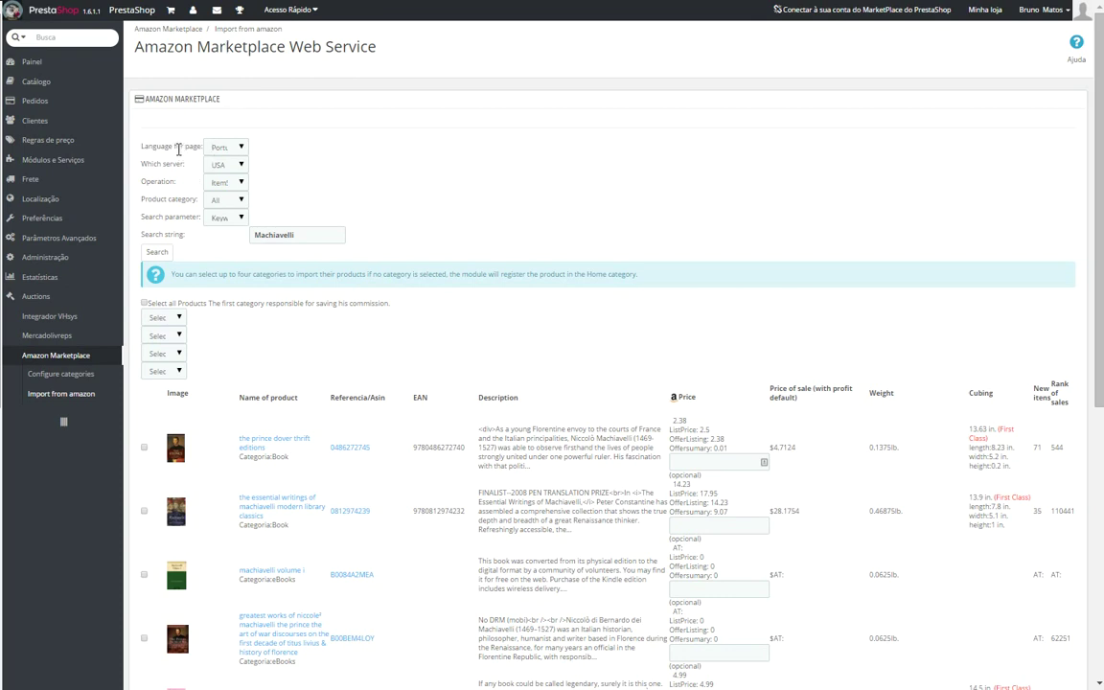
{"action": "left_click_drag", "start_coordinate": [144, 147], "coordinate": [201, 145]}
{"action": "left_click", "coordinate": [223, 149]}
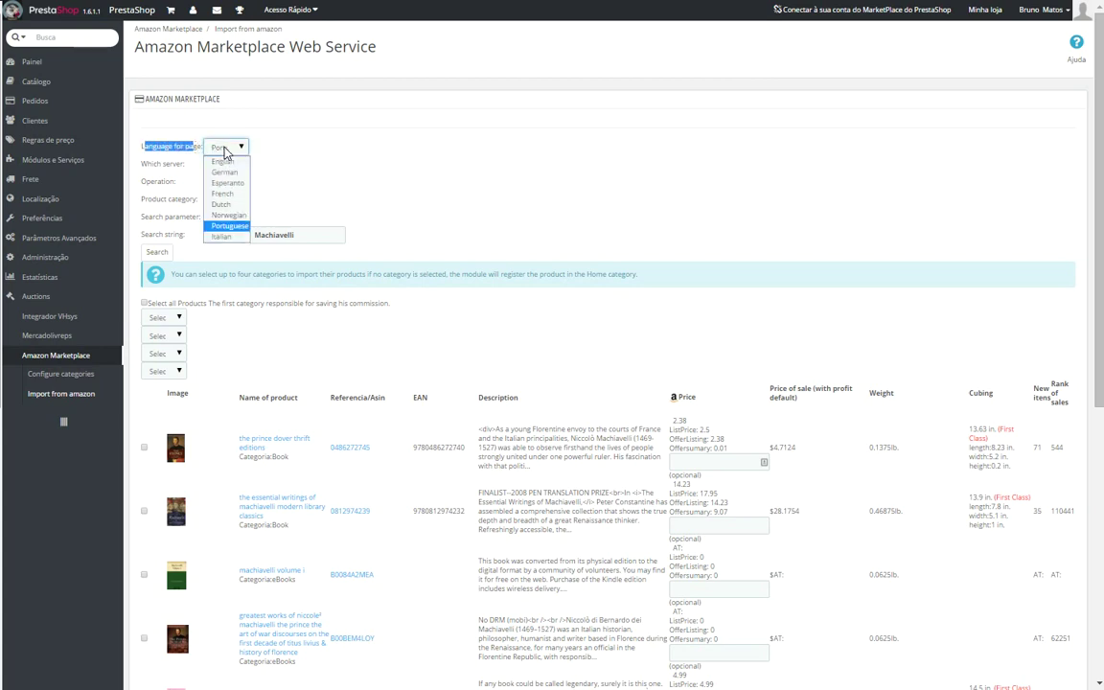
{"action": "left_click", "coordinate": [225, 150]}
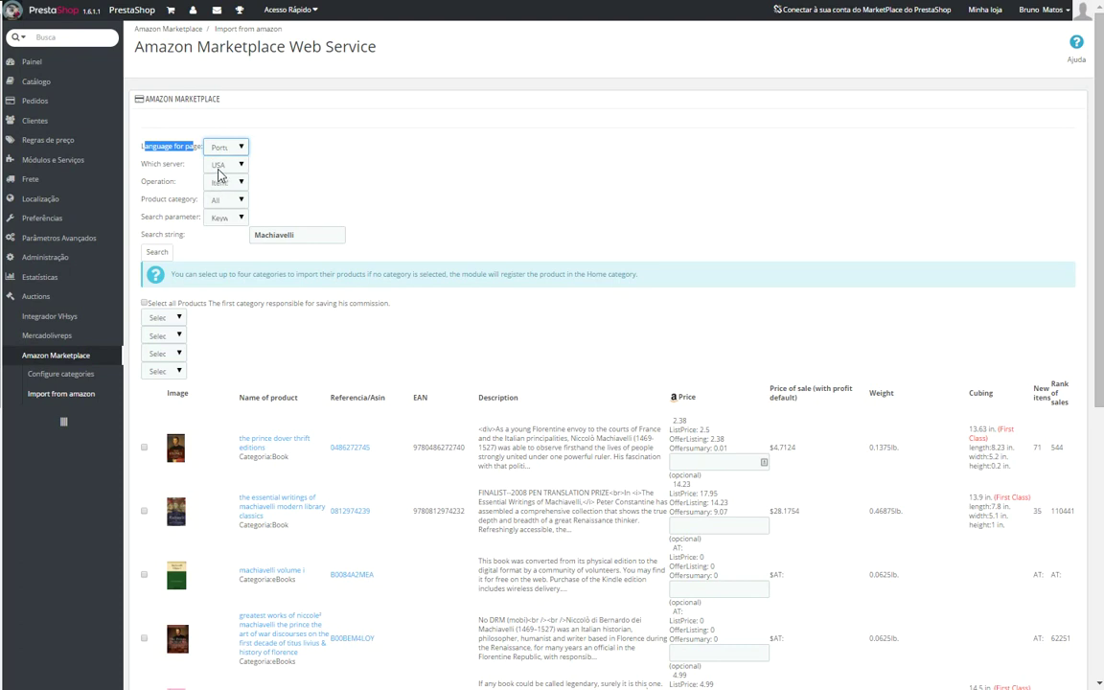
{"action": "left_click", "coordinate": [231, 165]}
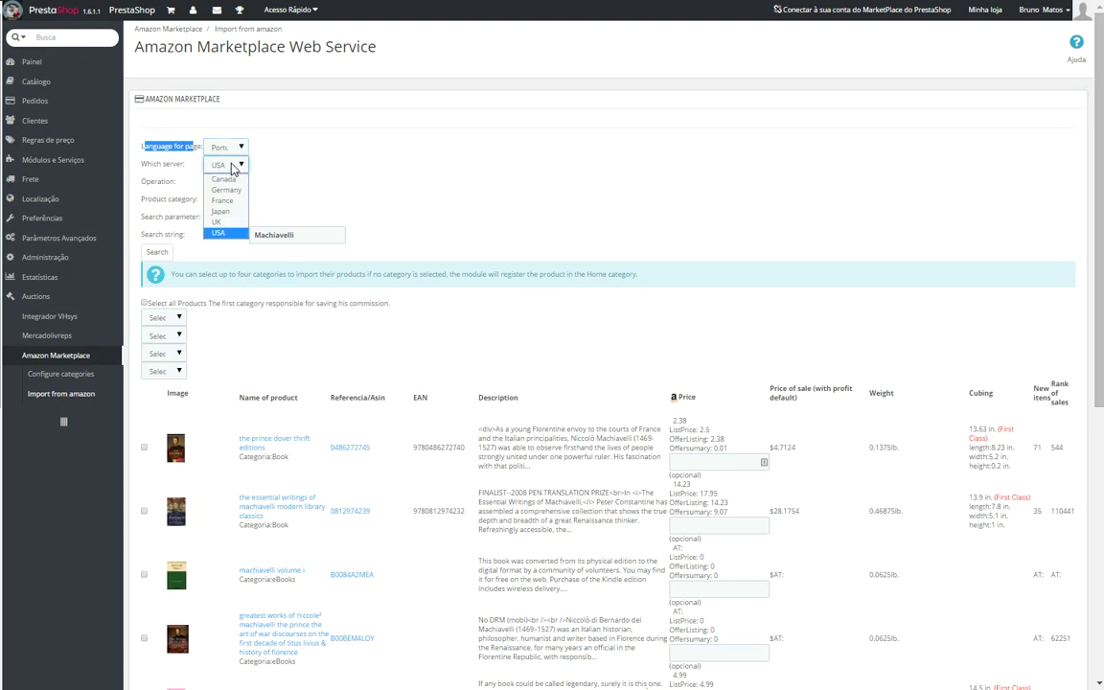
{"action": "left_click", "coordinate": [271, 170]}
{"action": "left_click", "coordinate": [226, 184]}
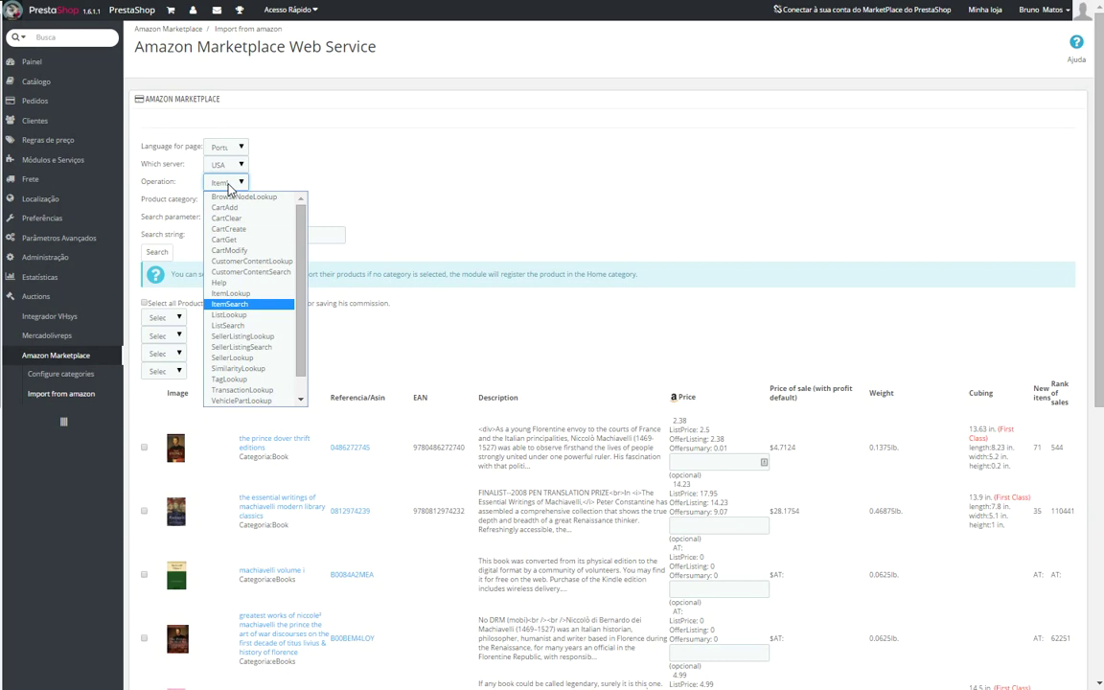
{"action": "left_click", "coordinate": [297, 181]}
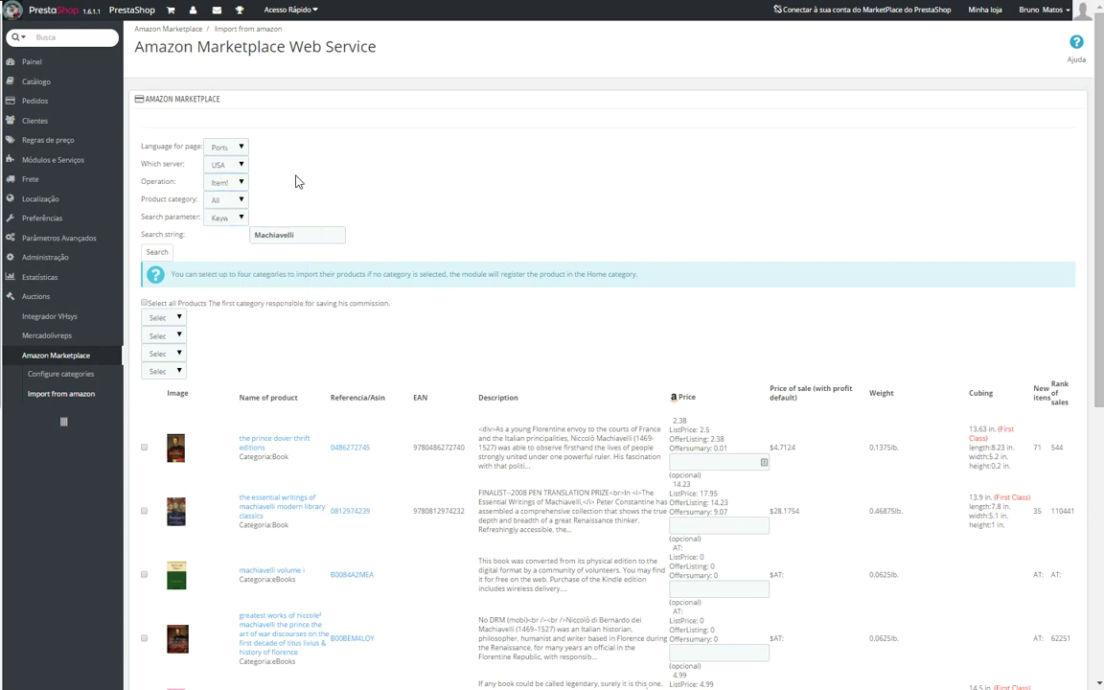
{"action": "left_click", "coordinate": [220, 184]}
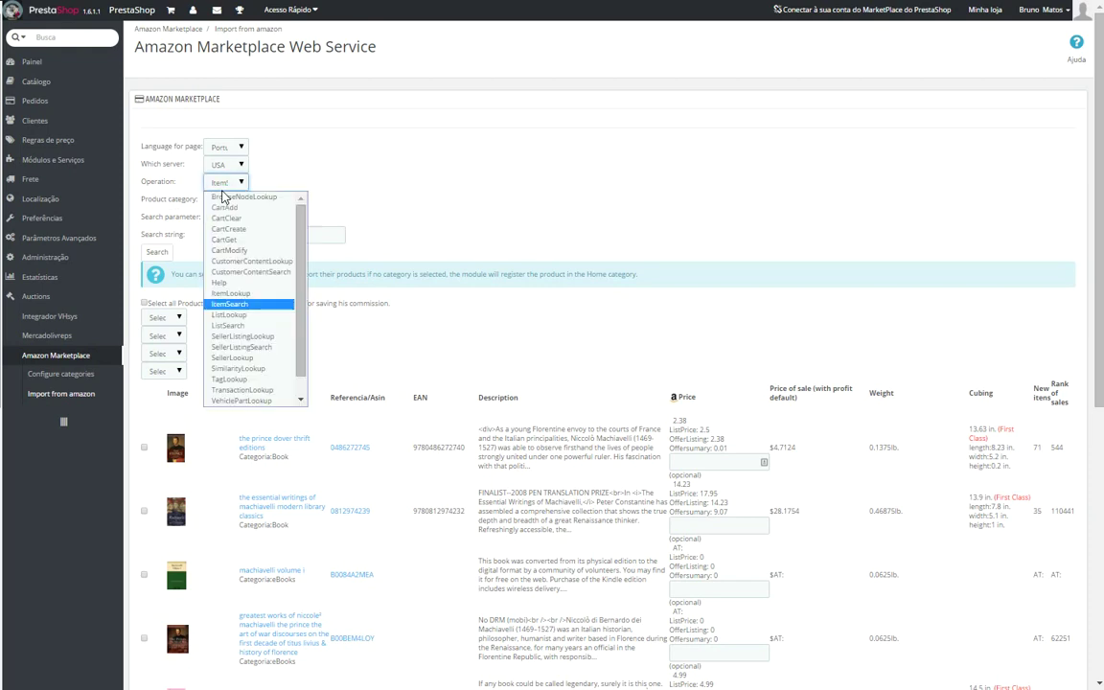
{"action": "left_click", "coordinate": [296, 185]}
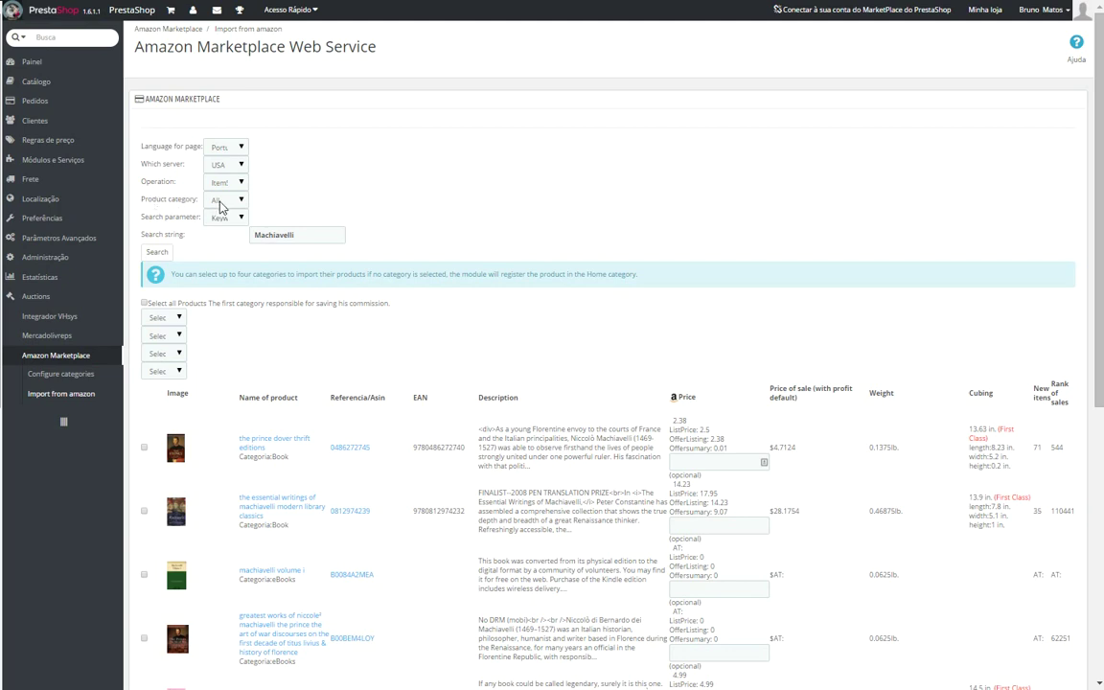
{"action": "left_click", "coordinate": [227, 203]}
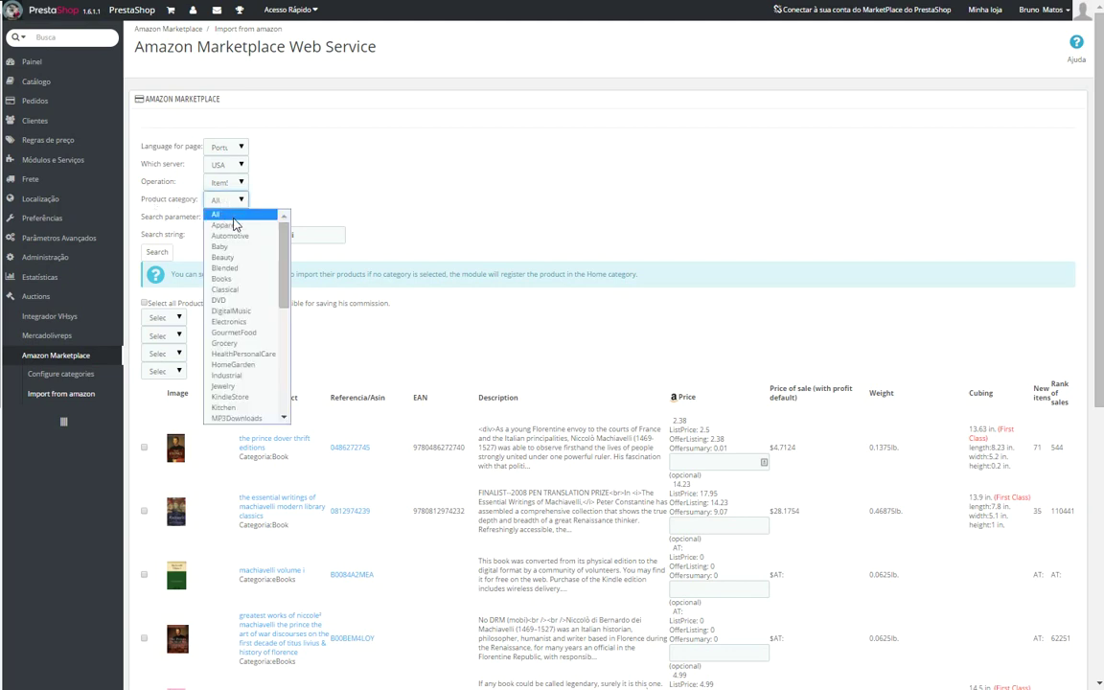
{"action": "scroll", "coordinate": [280, 309], "scroll_direction": "down", "scroll_amount": 2}
{"action": "left_click_drag", "start_coordinate": [280, 309], "coordinate": [285, 365]}
{"action": "scroll", "coordinate": [259, 288], "scroll_direction": "up", "scroll_amount": 10}
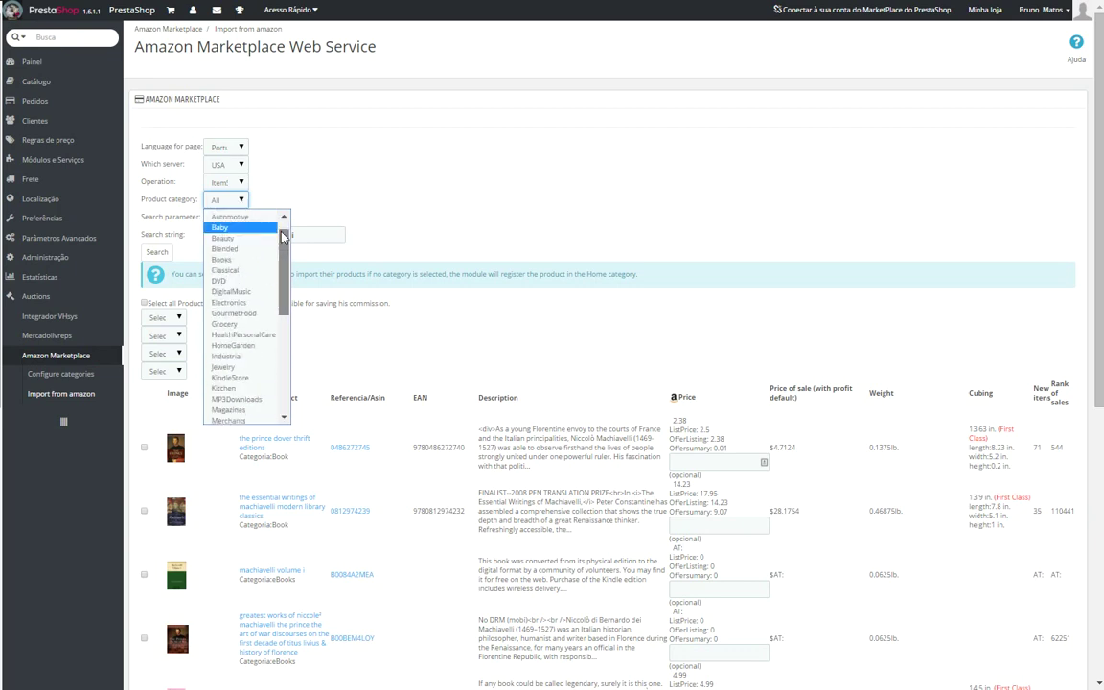
{"action": "left_click", "coordinate": [288, 182]}
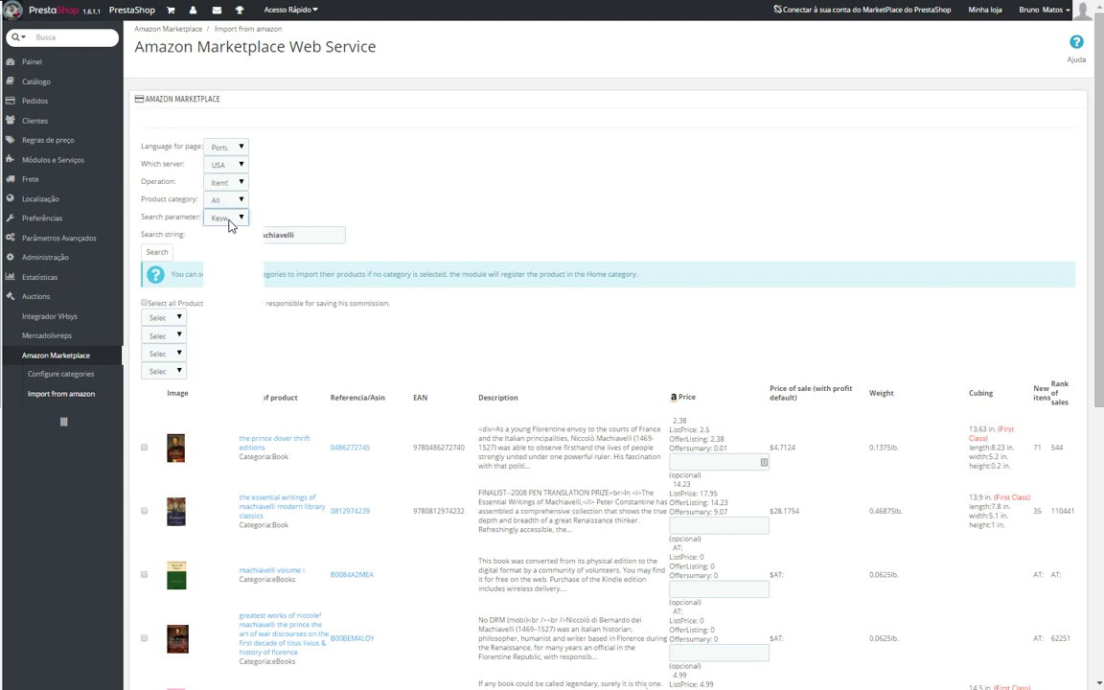
{"action": "left_click", "coordinate": [230, 220]}
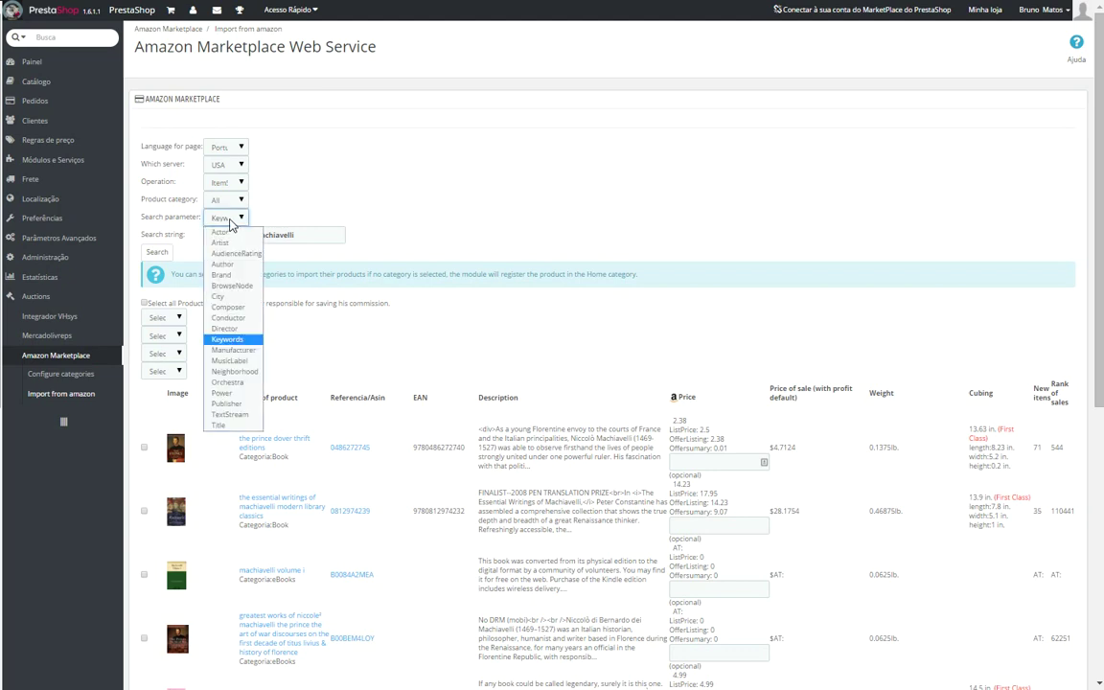
{"action": "left_click", "coordinate": [230, 223]}
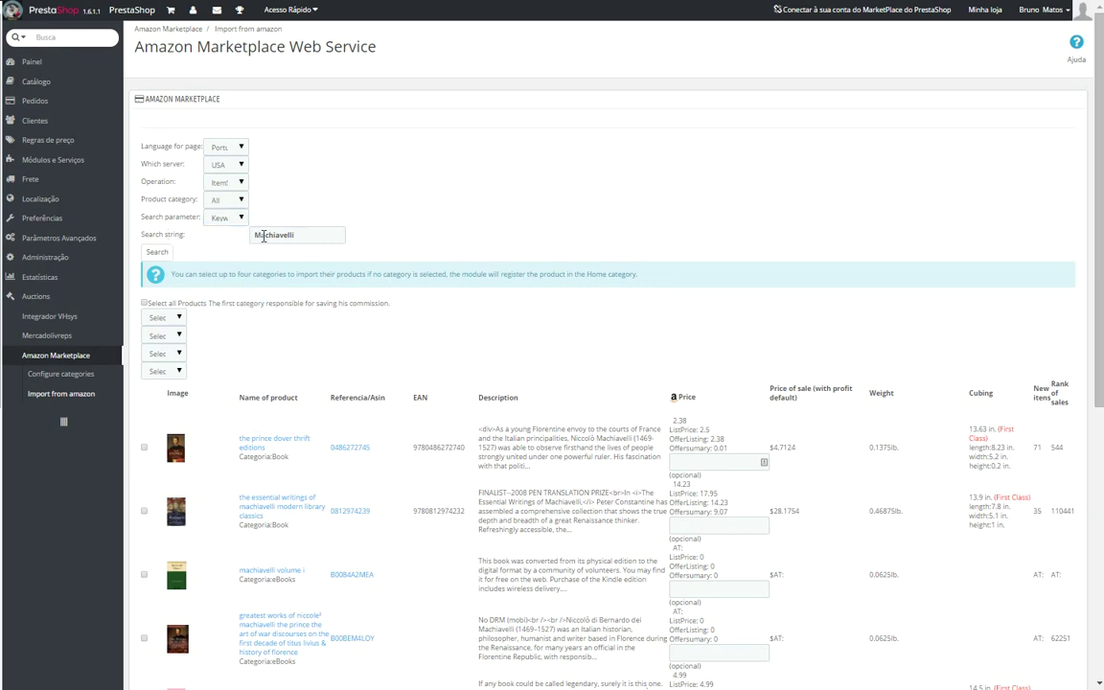
Step: Replace the 'Machiavelli' search string with 'hat' and run the Amazon search
{"action": "double_click", "coordinate": [278, 235]}
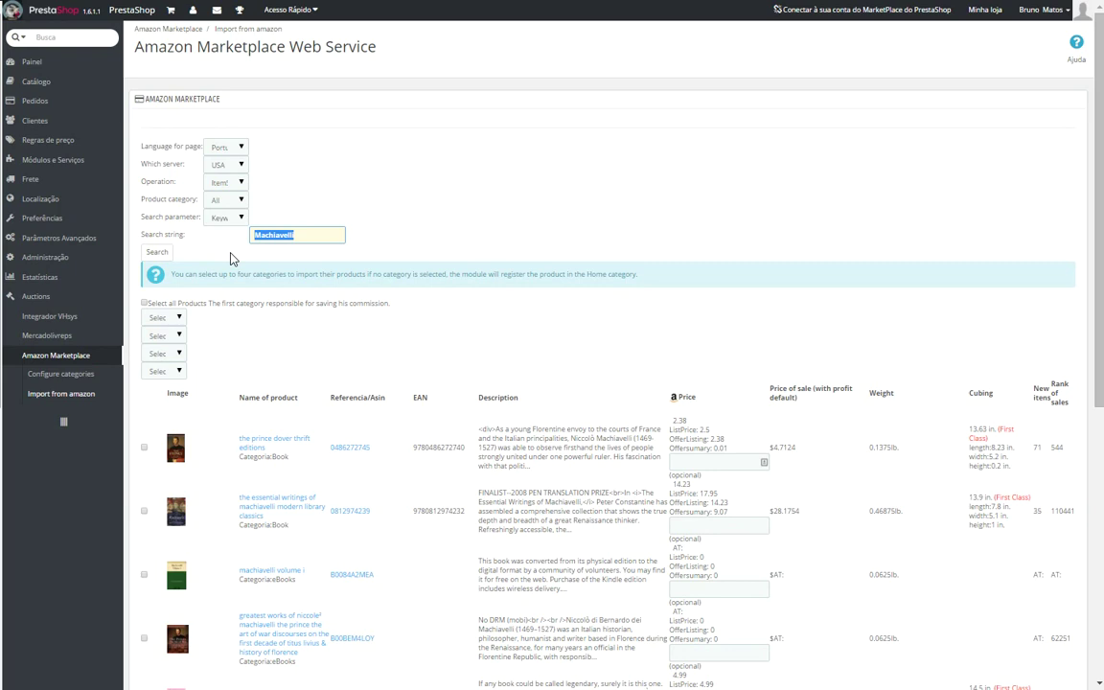
{"action": "type", "text": "hat"}
{"action": "left_click", "coordinate": [157, 252]}
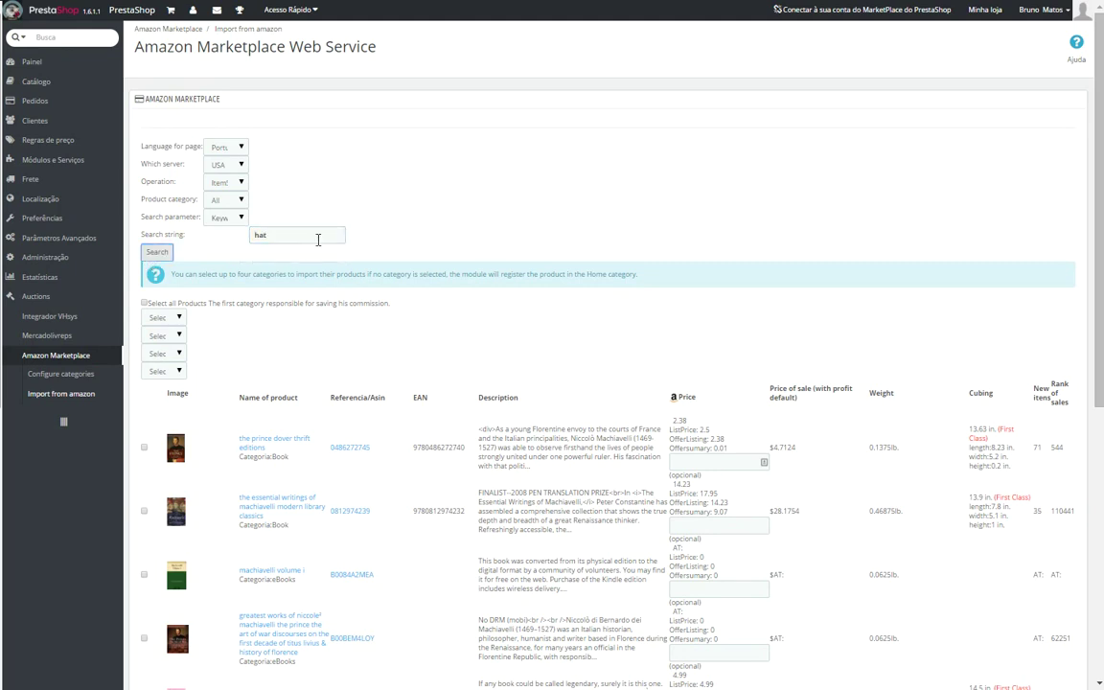
{"action": "left_click", "coordinate": [157, 253]}
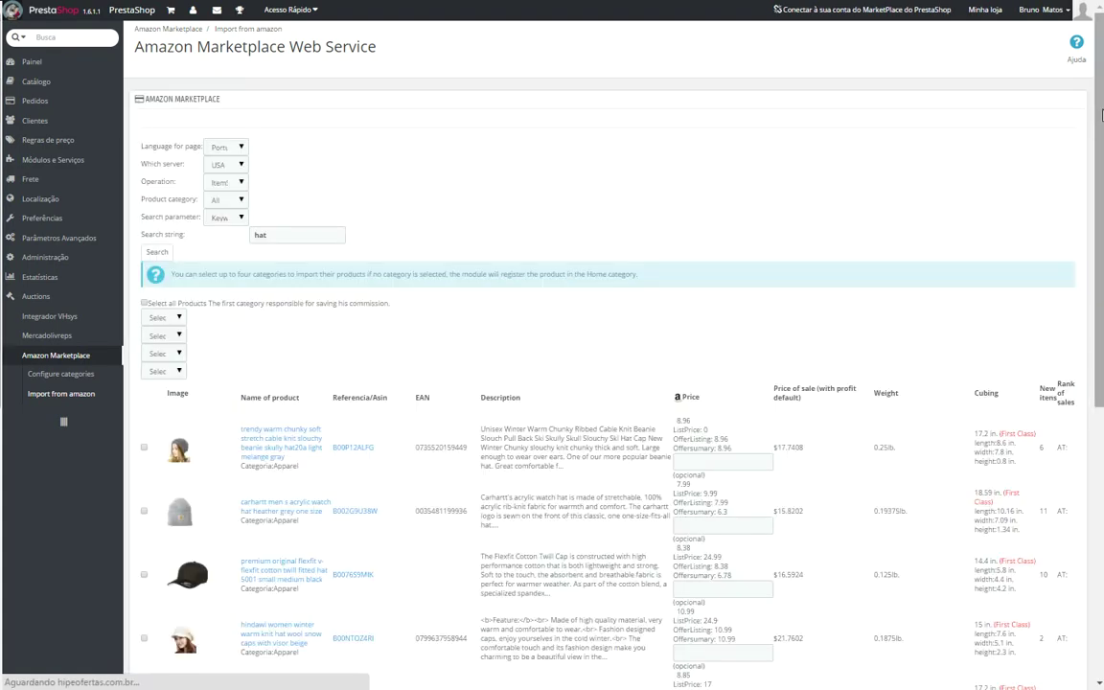
Step: Go to page 2 of the hat results and tick the Carhartt Wetzel watch hat
{"action": "scroll", "coordinate": [1100, 192], "scroll_direction": "down", "scroll_amount": 1}
{"action": "scroll", "coordinate": [1100, 191], "scroll_direction": "down", "scroll_amount": 2}
{"action": "scroll", "coordinate": [1101, 288], "scroll_direction": "down", "scroll_amount": 3}
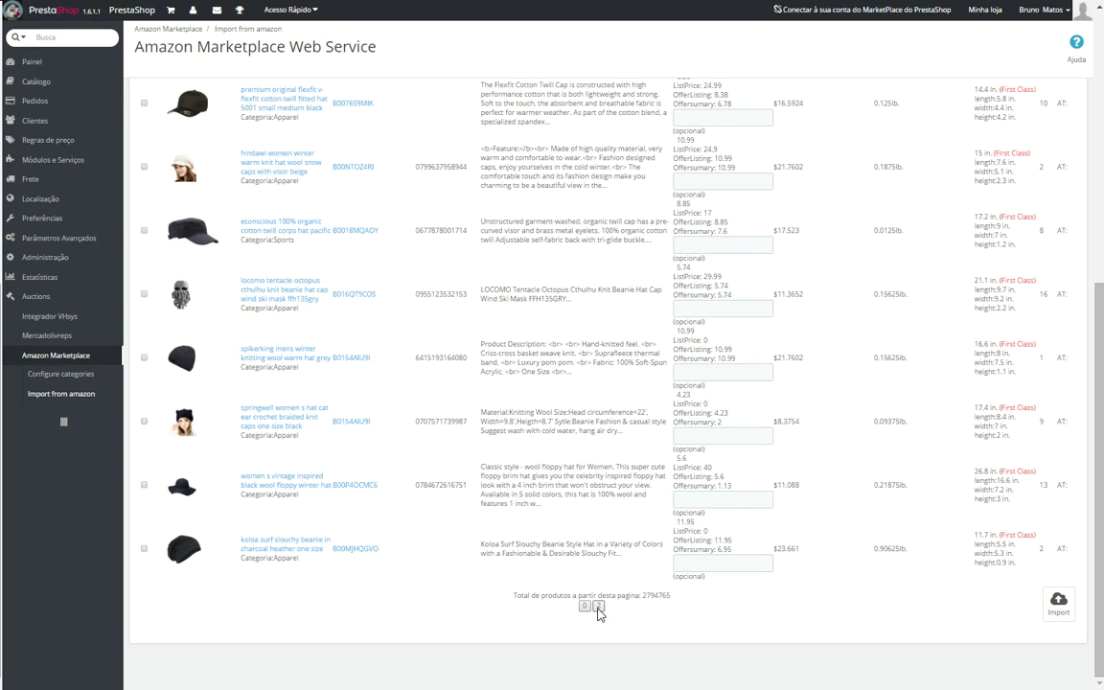
{"action": "left_click", "coordinate": [597, 609]}
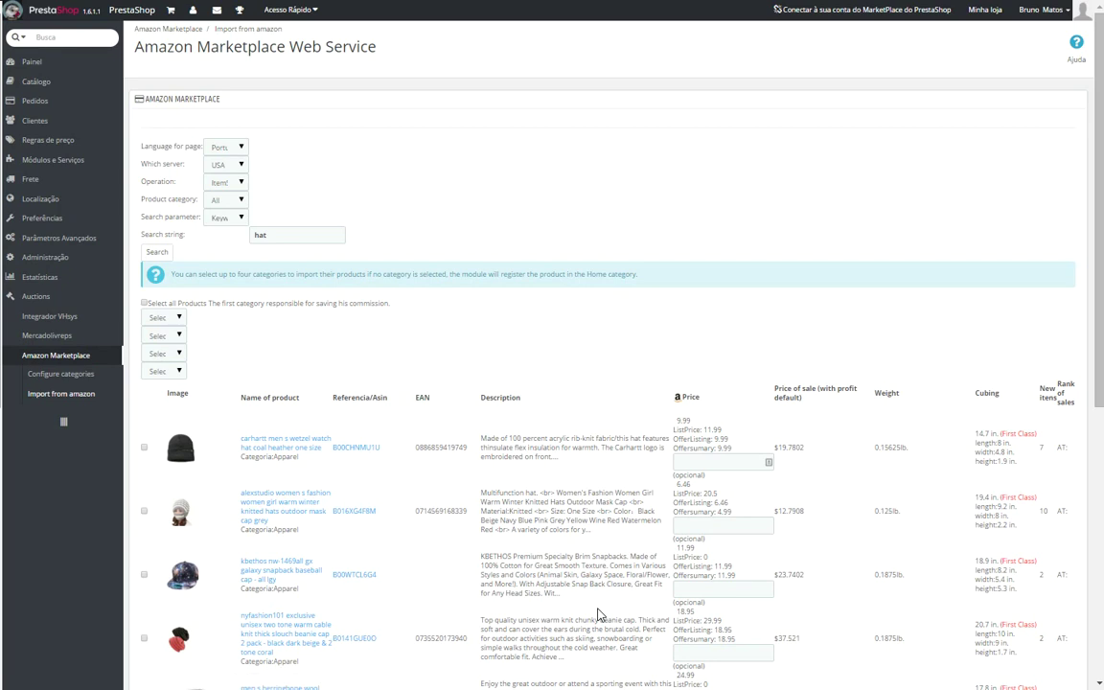
{"action": "left_click", "coordinate": [144, 449]}
Step: Assign the hat the categories Home, Tops, Summer Dresses and a fourth category
{"action": "left_click", "coordinate": [172, 318]}
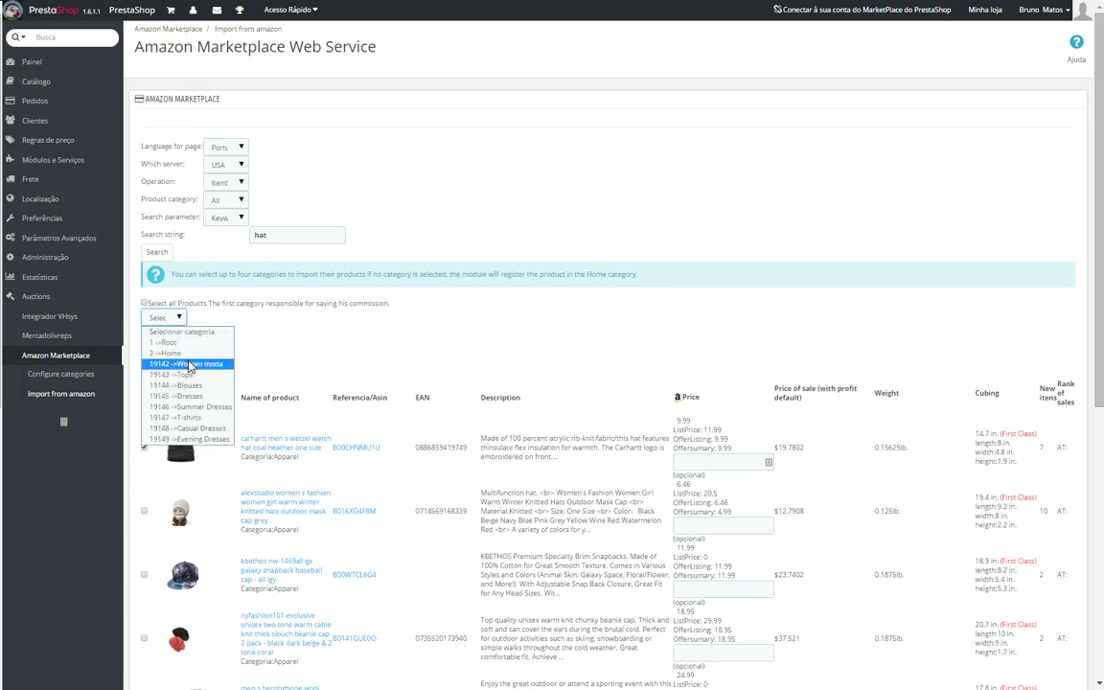
{"action": "left_click", "coordinate": [191, 353]}
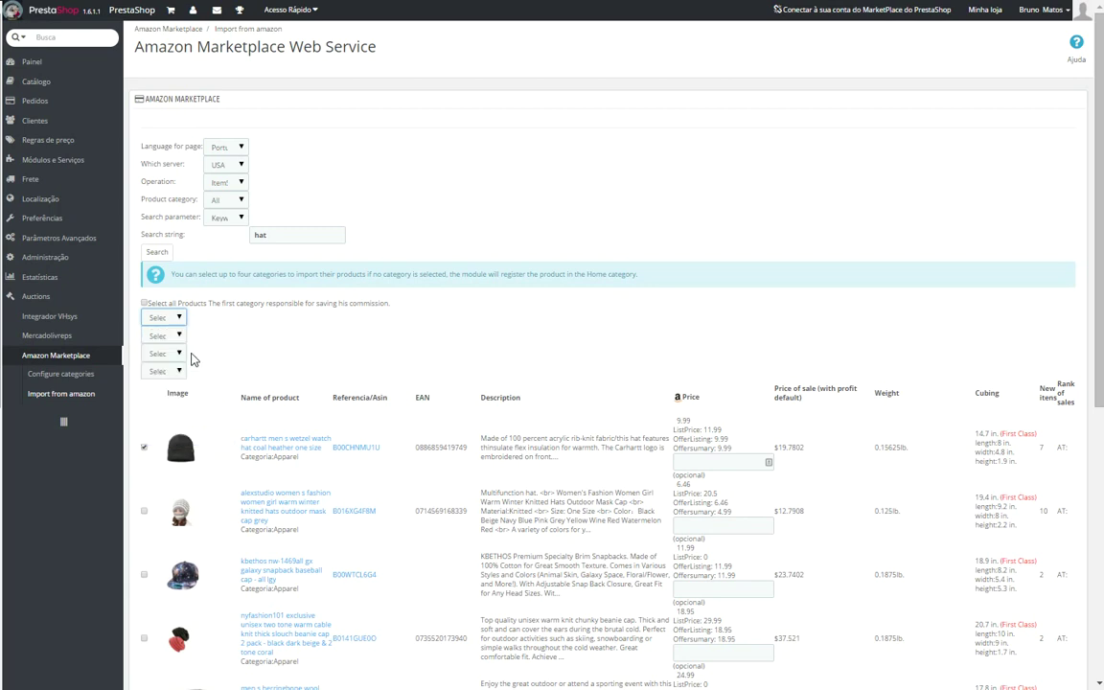
{"action": "left_click", "coordinate": [165, 336]}
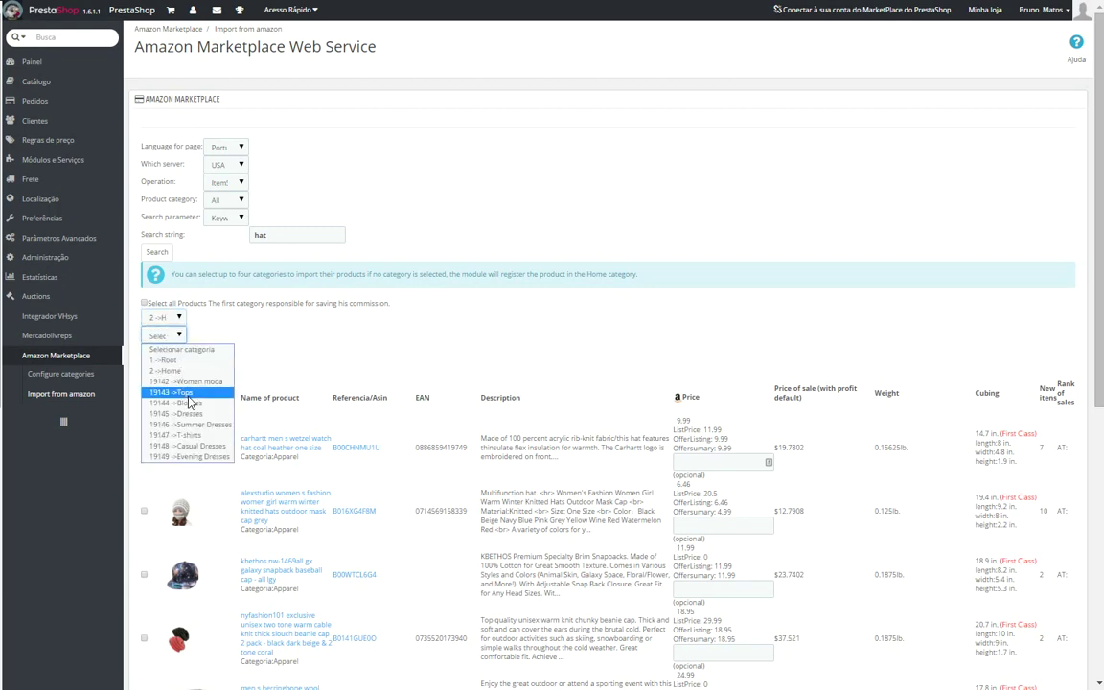
{"action": "left_click", "coordinate": [188, 394]}
{"action": "left_click", "coordinate": [165, 354]}
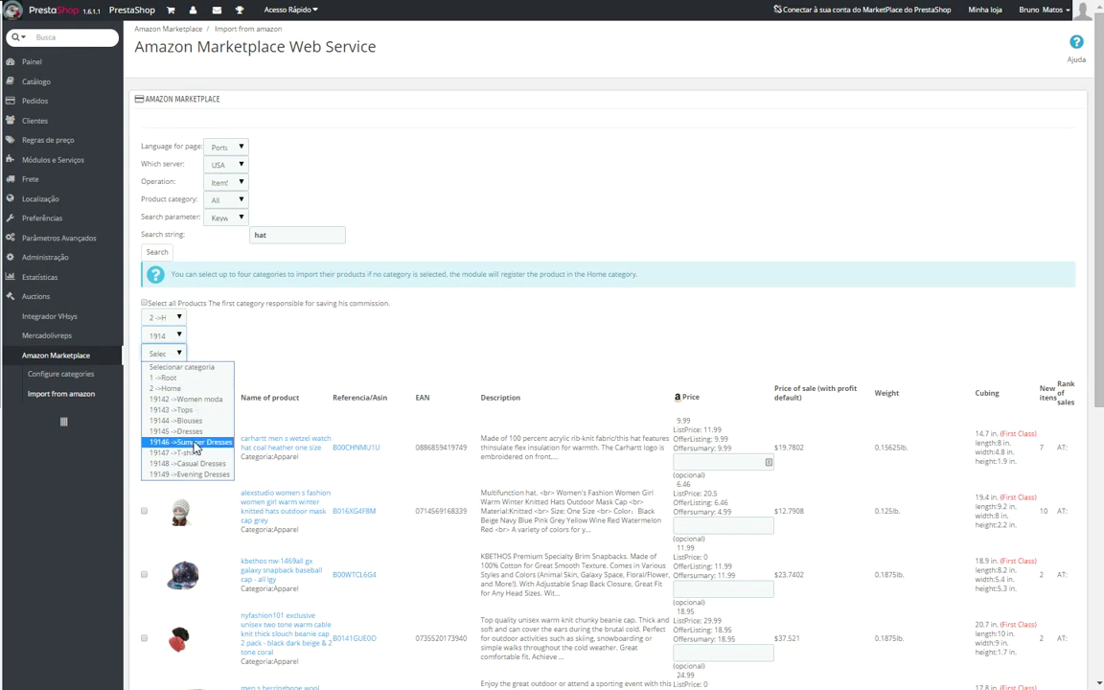
{"action": "left_click", "coordinate": [201, 446]}
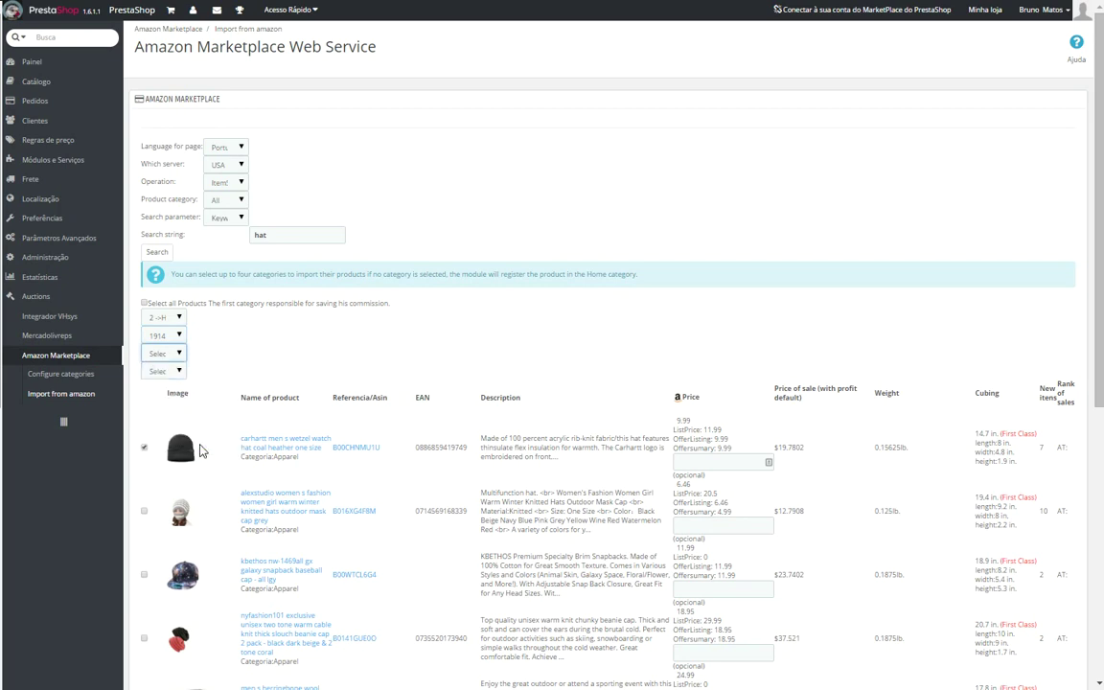
{"action": "left_click", "coordinate": [165, 371]}
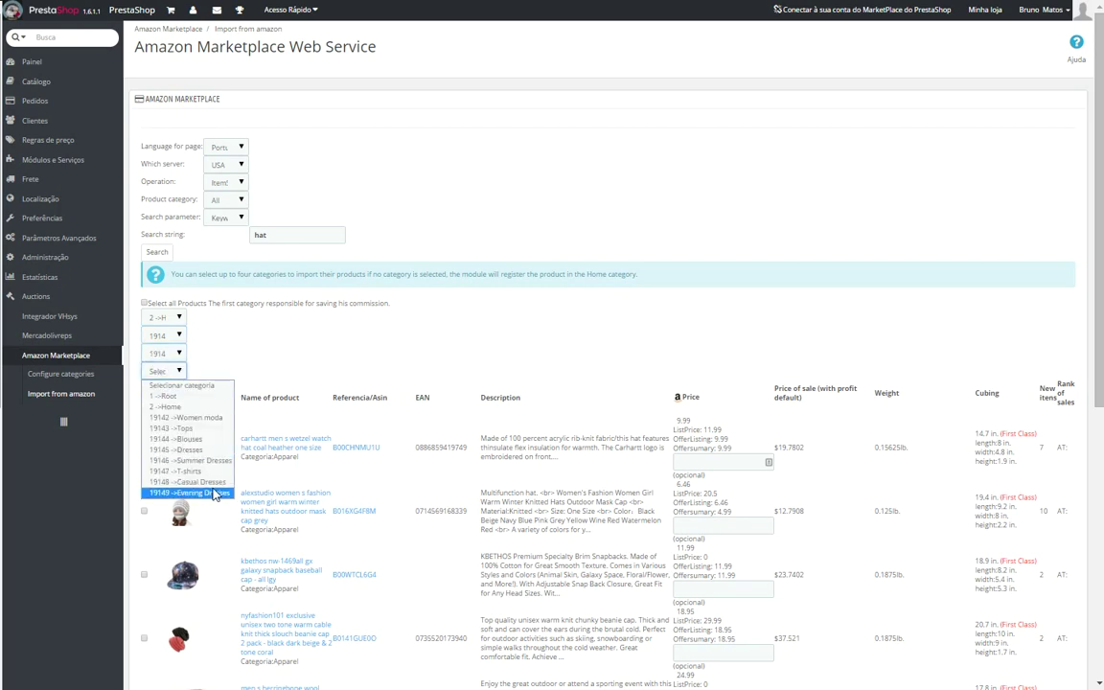
{"action": "left_click", "coordinate": [196, 487]}
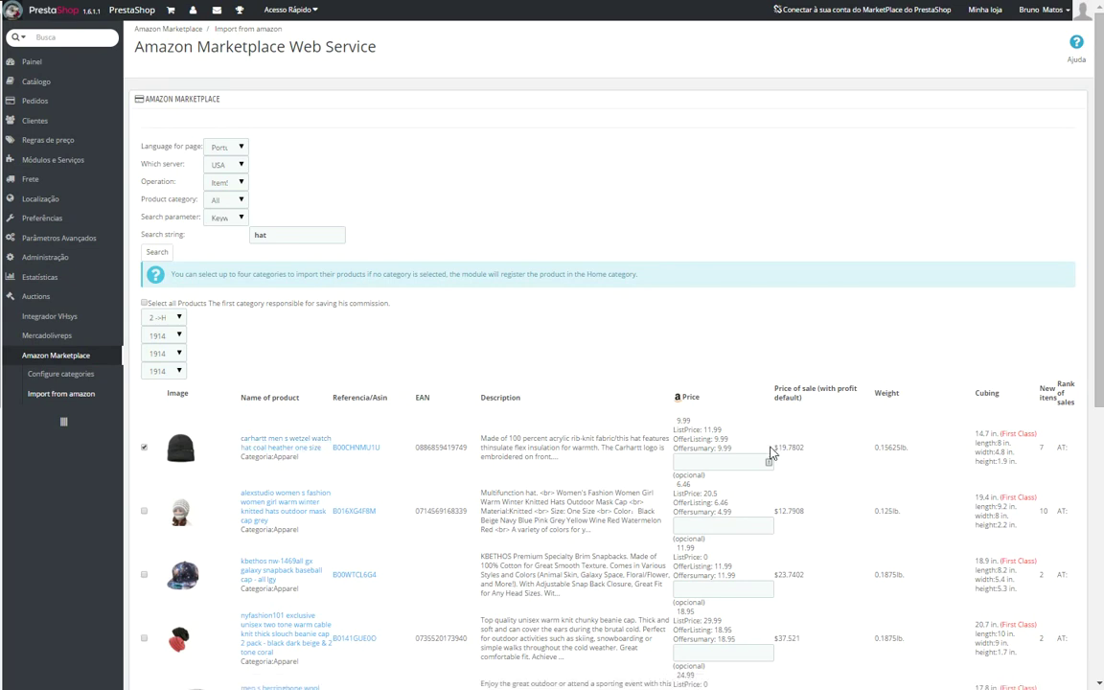
Step: Highlight the hat's OfferListing and OfferSummary price lines, including the 9.99 price
{"action": "double_click", "coordinate": [707, 429]}
{"action": "double_click", "coordinate": [707, 439]}
{"action": "double_click", "coordinate": [693, 447]}
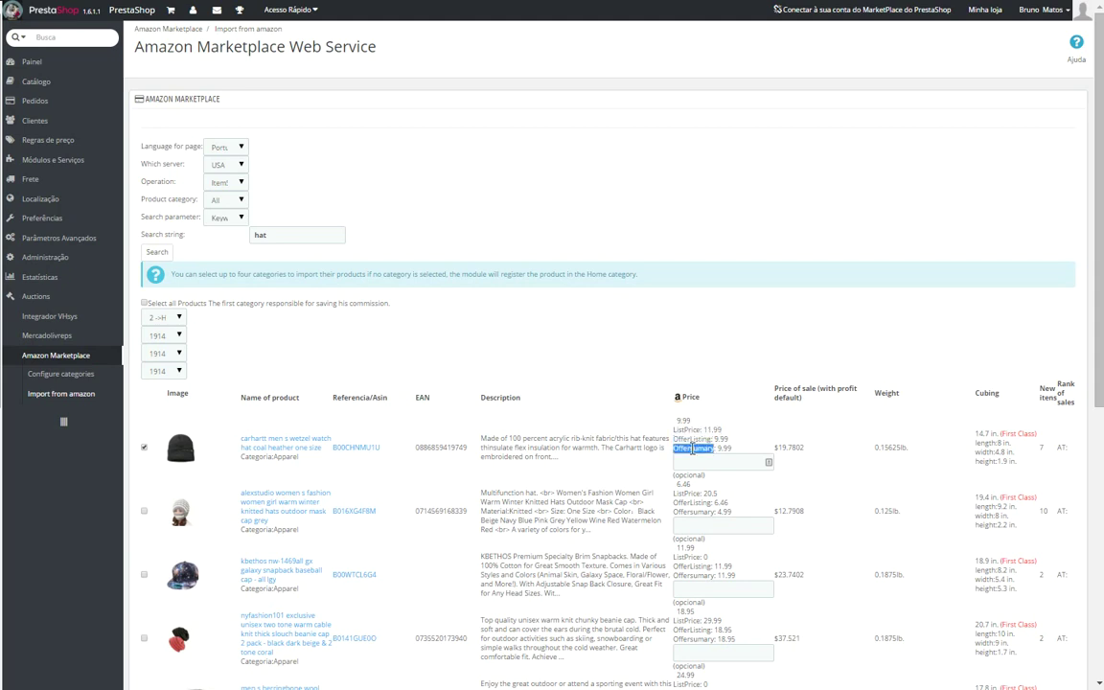
{"action": "double_click", "coordinate": [720, 439]}
Step: Verify the Carhartt wetzel watch hat import by highlighting the 'product ID 224 saved' notice
{"action": "left_click", "coordinate": [726, 407]}
{"action": "scroll", "coordinate": [1102, 297], "scroll_direction": "down", "scroll_amount": 5}
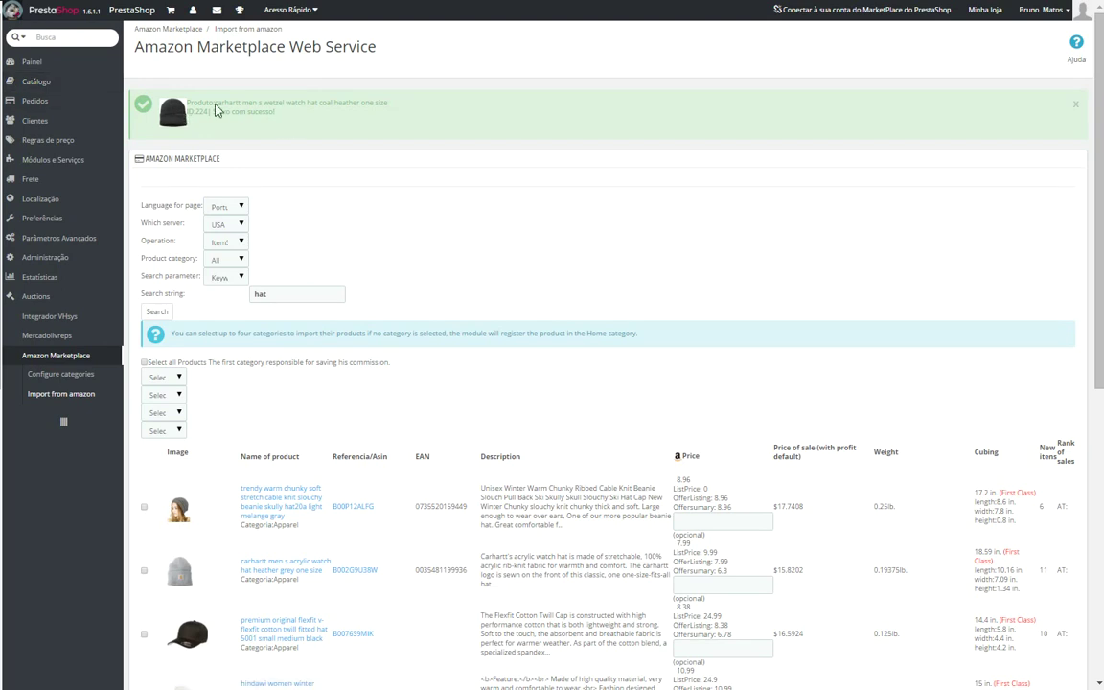
{"action": "left_click_drag", "start_coordinate": [185, 99], "coordinate": [320, 140]}
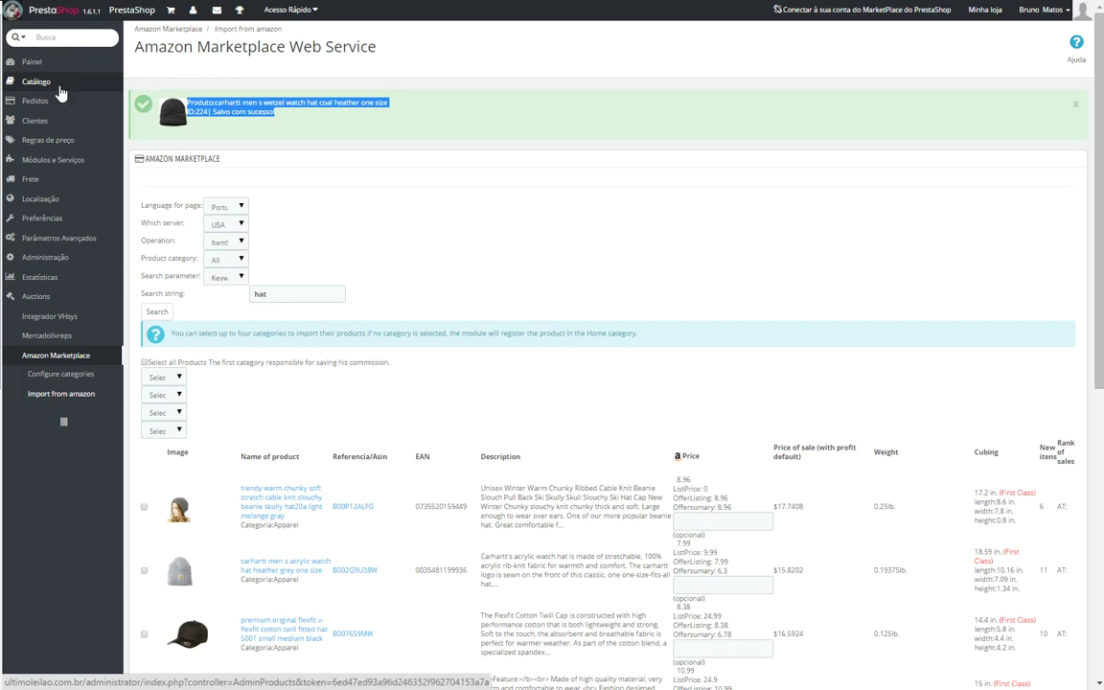
Step: Find the imported hat (ID 224, R$ 29,97) in the Catálogo product list and open its edit page
{"action": "left_click", "coordinate": [59, 89]}
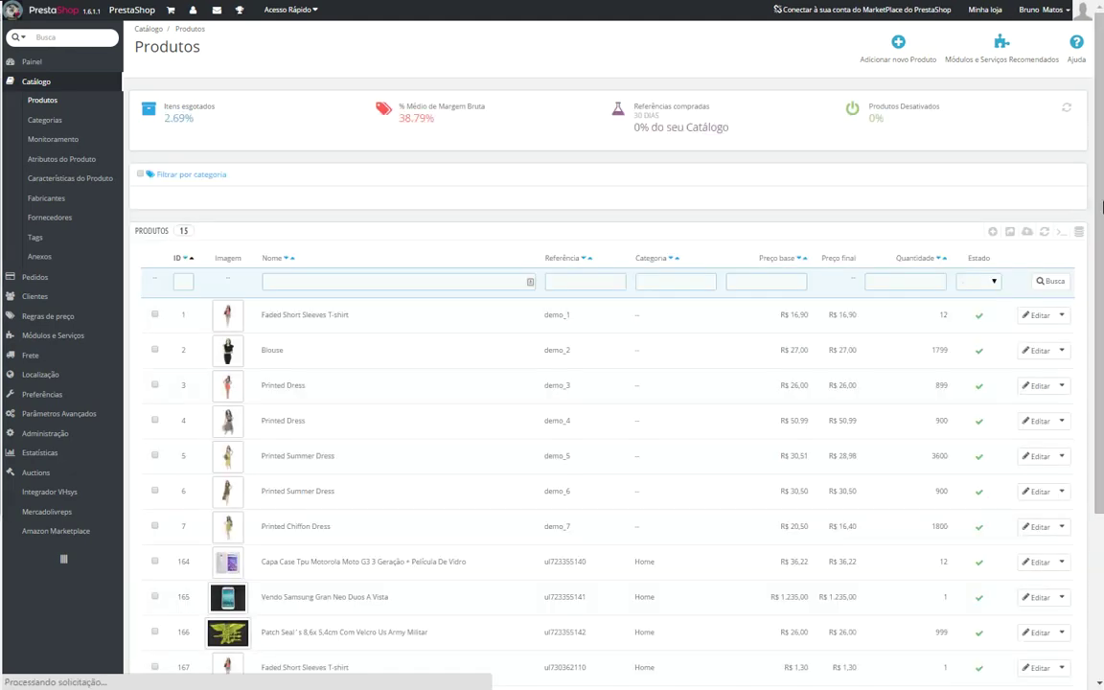
{"action": "scroll", "coordinate": [1102, 477], "scroll_direction": "down", "scroll_amount": 3}
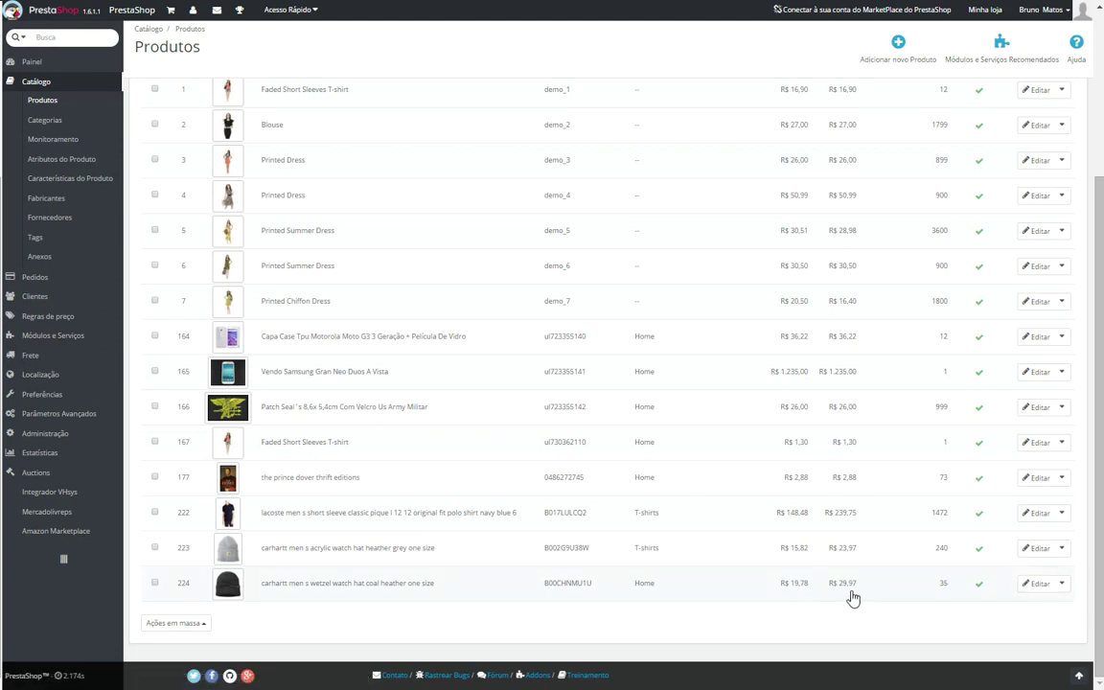
{"action": "left_click", "coordinate": [1034, 587]}
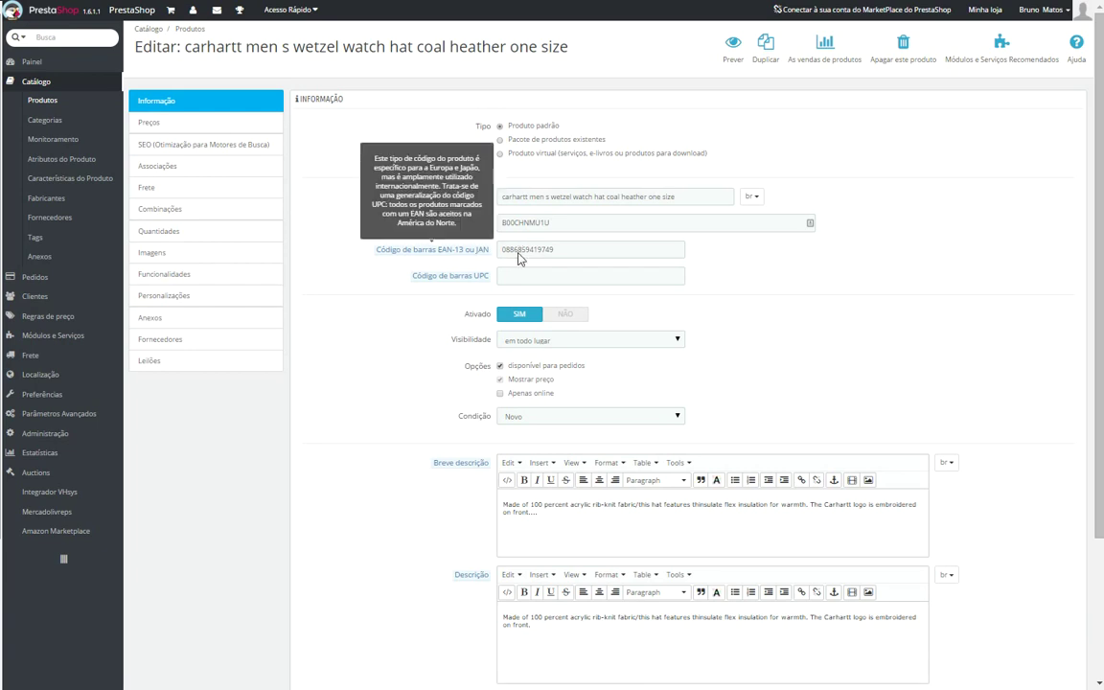
Step: Show the hat's Preços panel: wholesale 9.99, retail 19.78, no tax rule
{"action": "scroll", "coordinate": [927, 479], "scroll_direction": "down", "scroll_amount": 4}
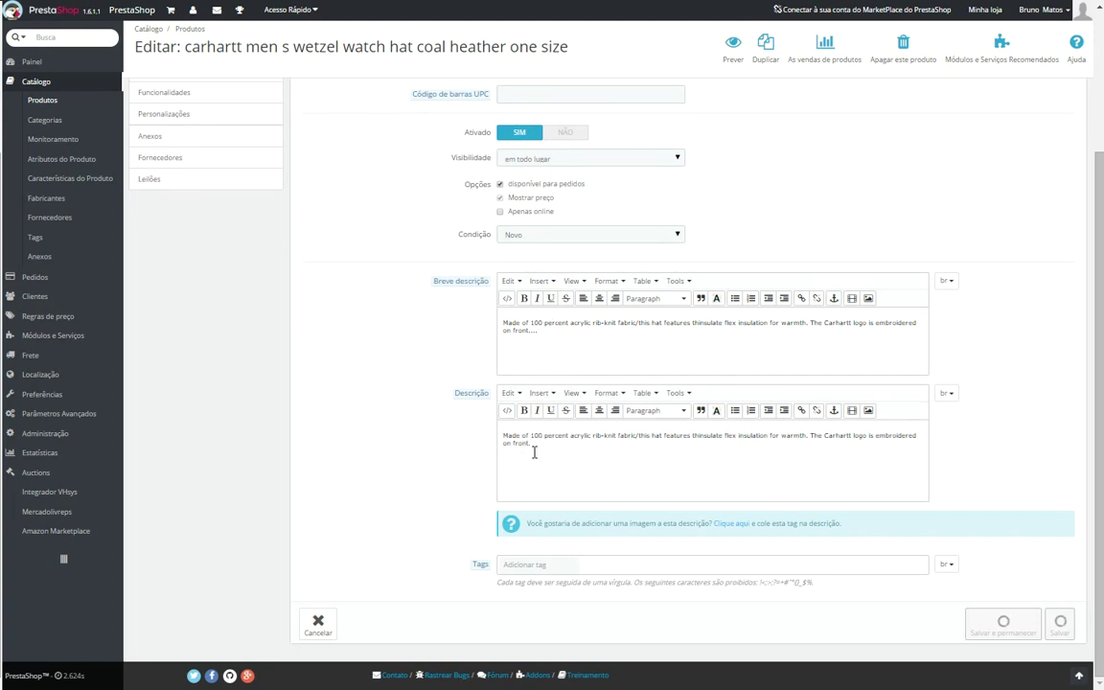
{"action": "left_click_drag", "start_coordinate": [1102, 522], "coordinate": [1103, 297]}
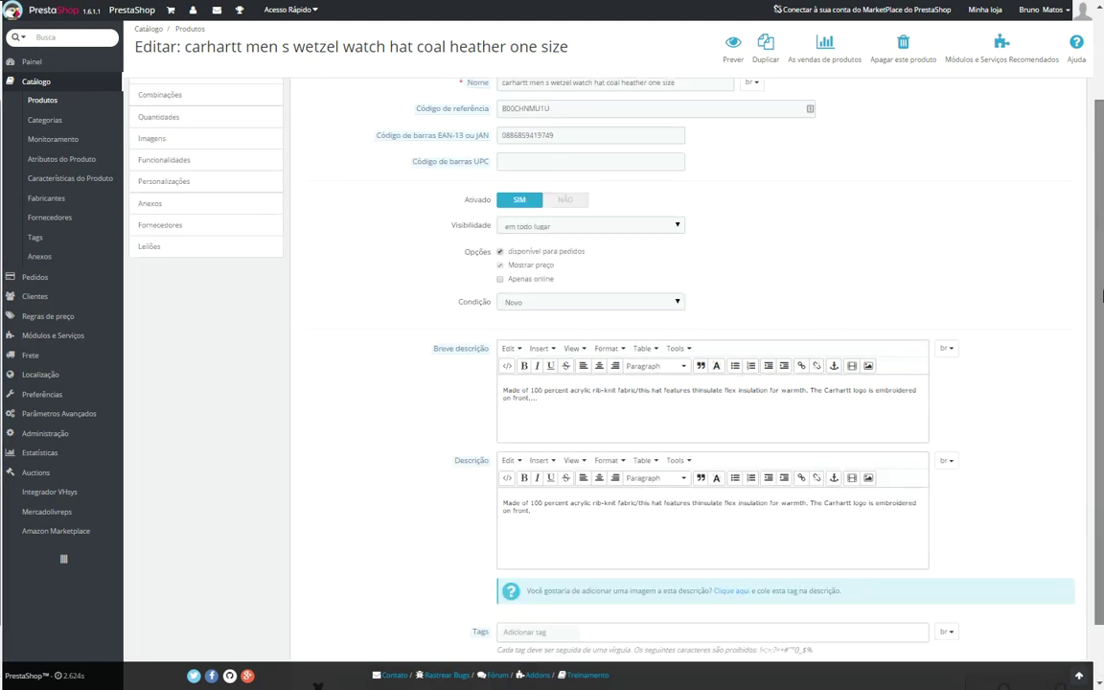
{"action": "left_click_drag", "start_coordinate": [1102, 245], "coordinate": [1102, 125]}
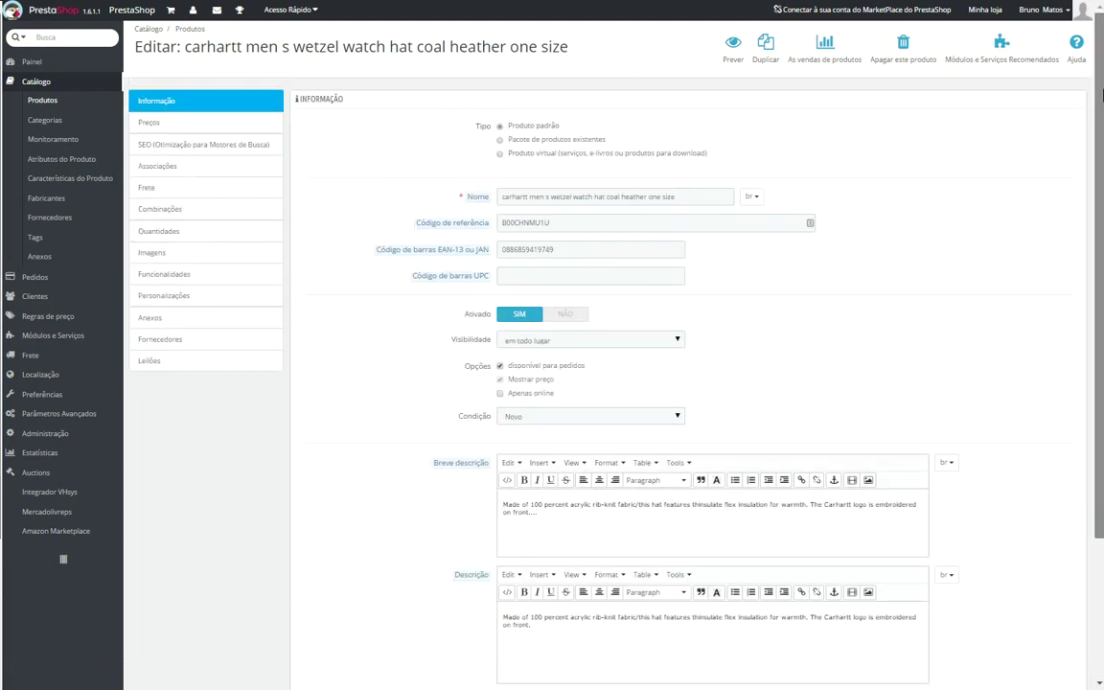
{"action": "left_click", "coordinate": [183, 125]}
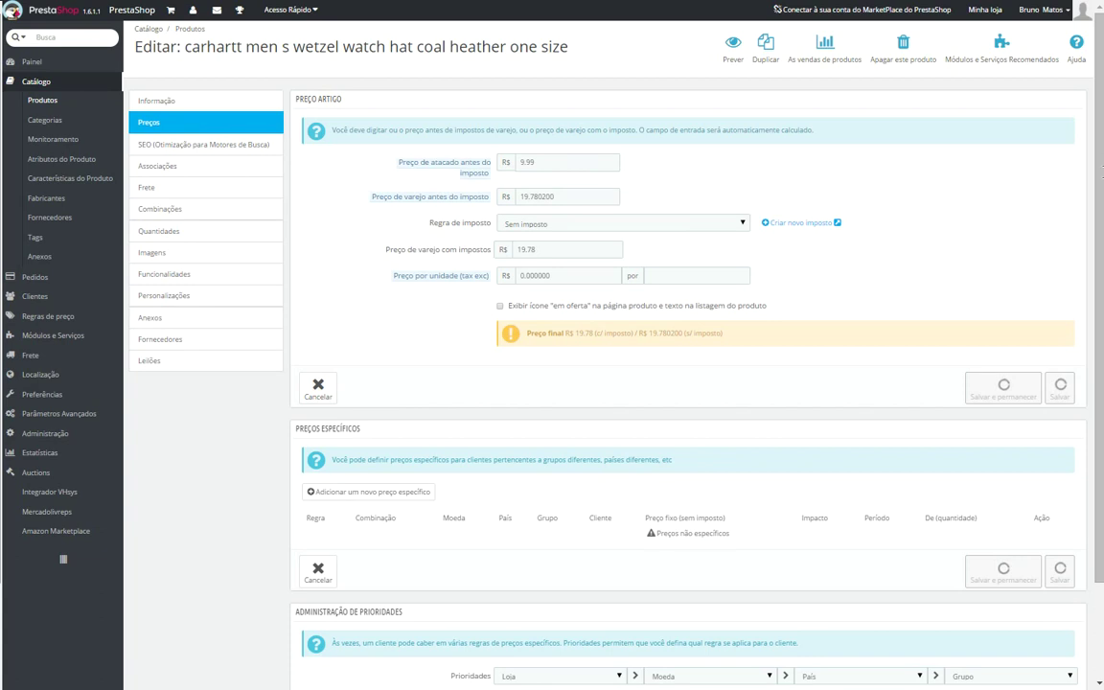
Step: Review the hat's SEO, Carhartt manufacturer association, and 4.8 × 1.9 × 8 cm, 0.156 kg shipping package
{"action": "left_click", "coordinate": [181, 144]}
{"action": "mouse_move", "coordinate": [468, 126]}
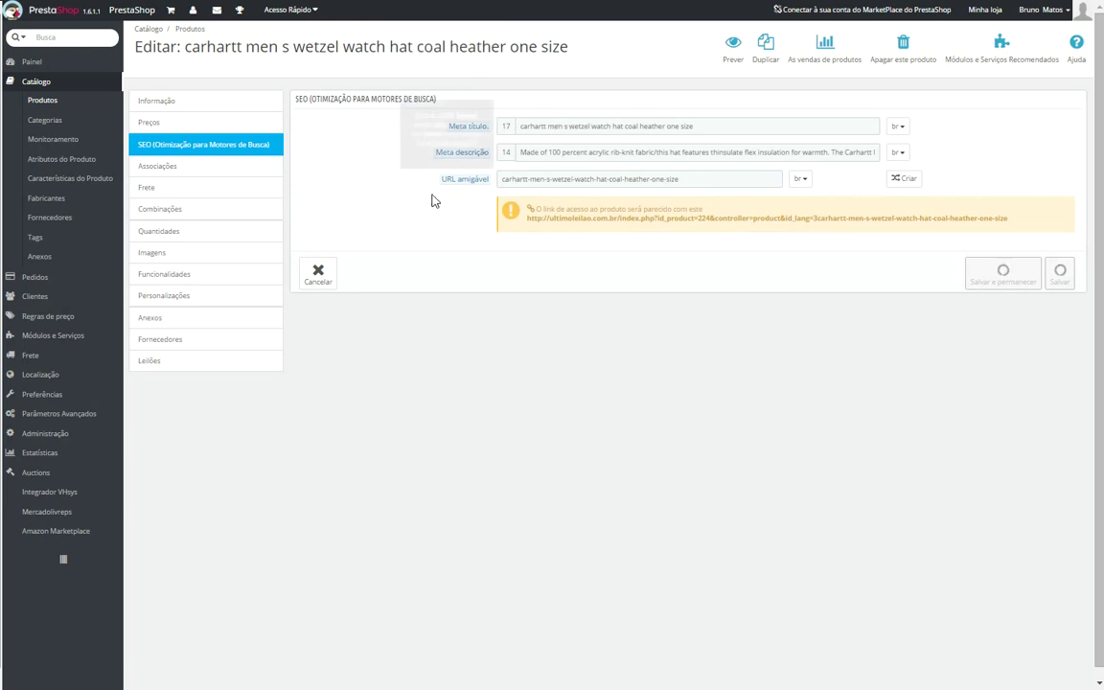
{"action": "left_click", "coordinate": [219, 168]}
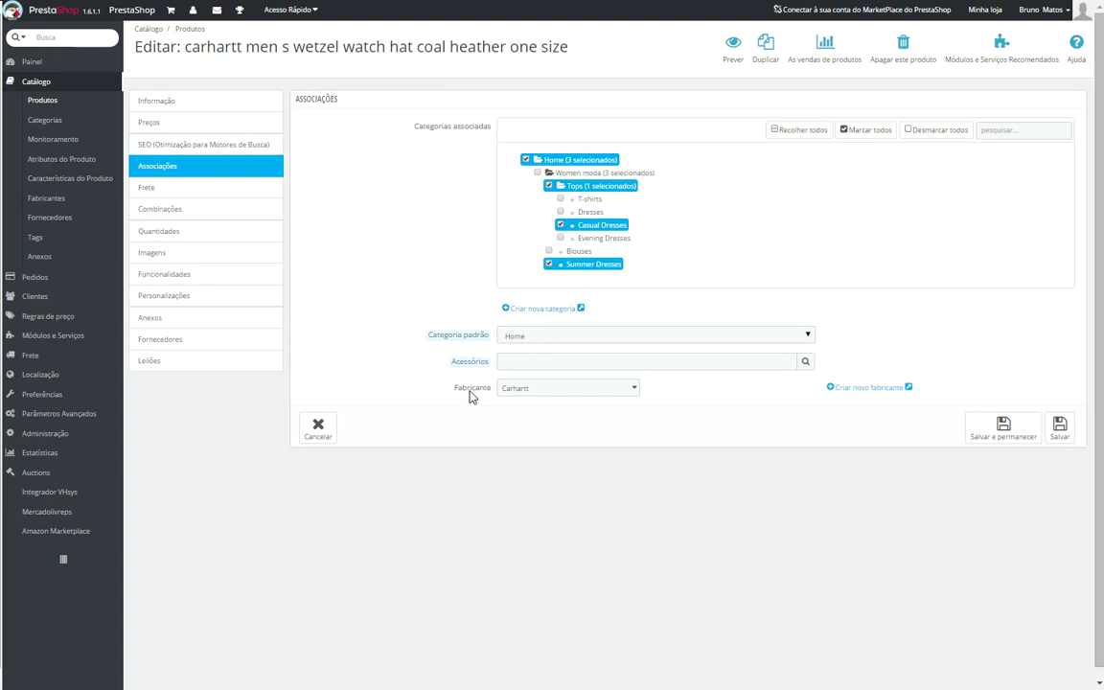
{"action": "left_click", "coordinate": [552, 395]}
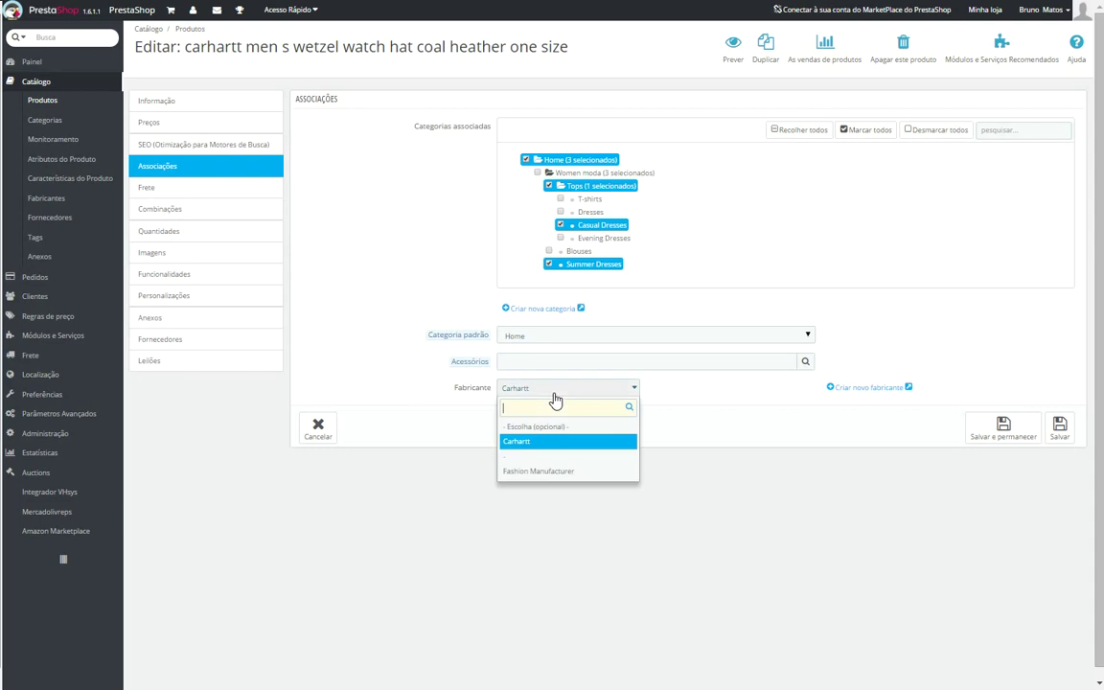
{"action": "left_click", "coordinate": [432, 397]}
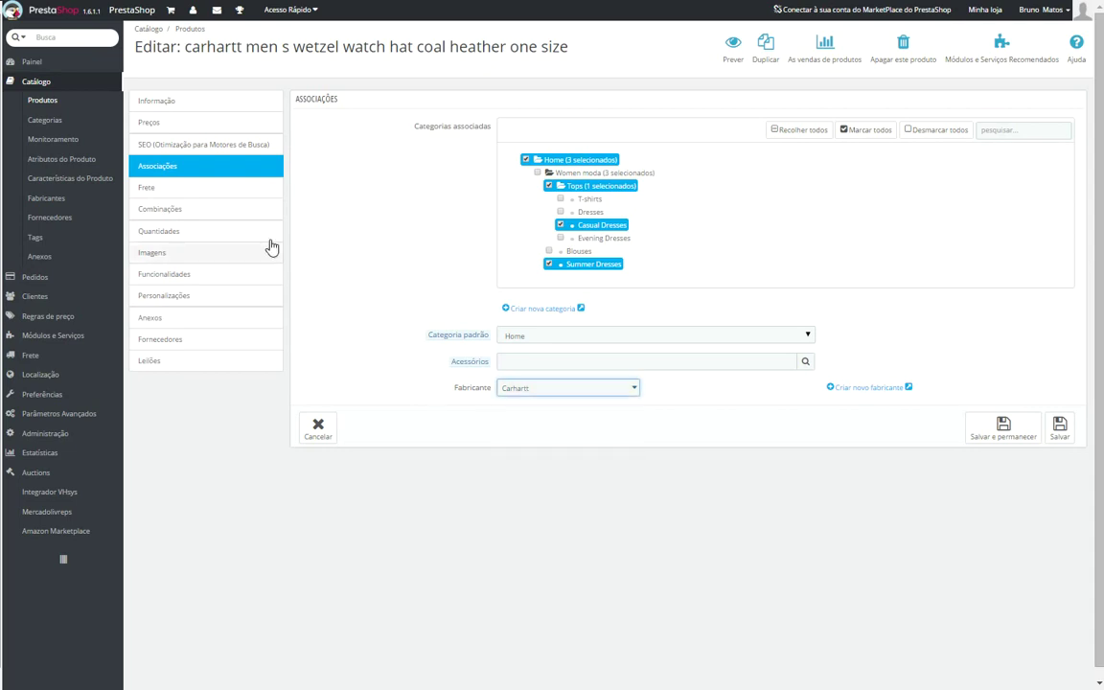
{"action": "left_click", "coordinate": [206, 189]}
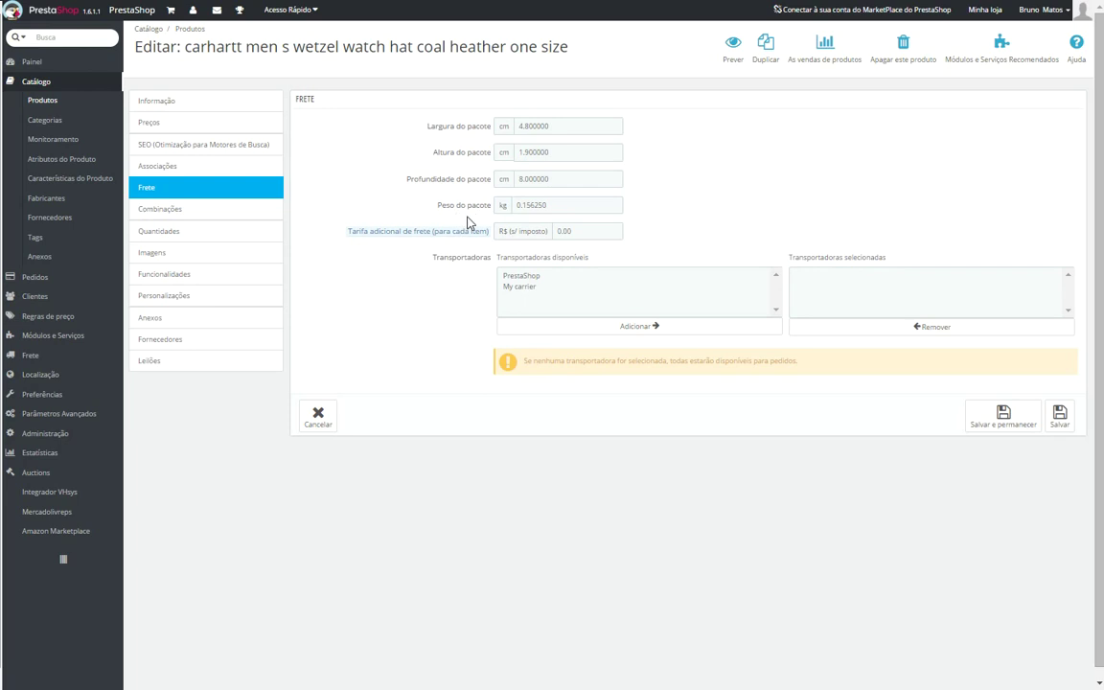
Step: Inspect the Black, One size combination: reference B00CHNND4I, price increase 10.19, final R$ 29.97
{"action": "left_click", "coordinate": [182, 210]}
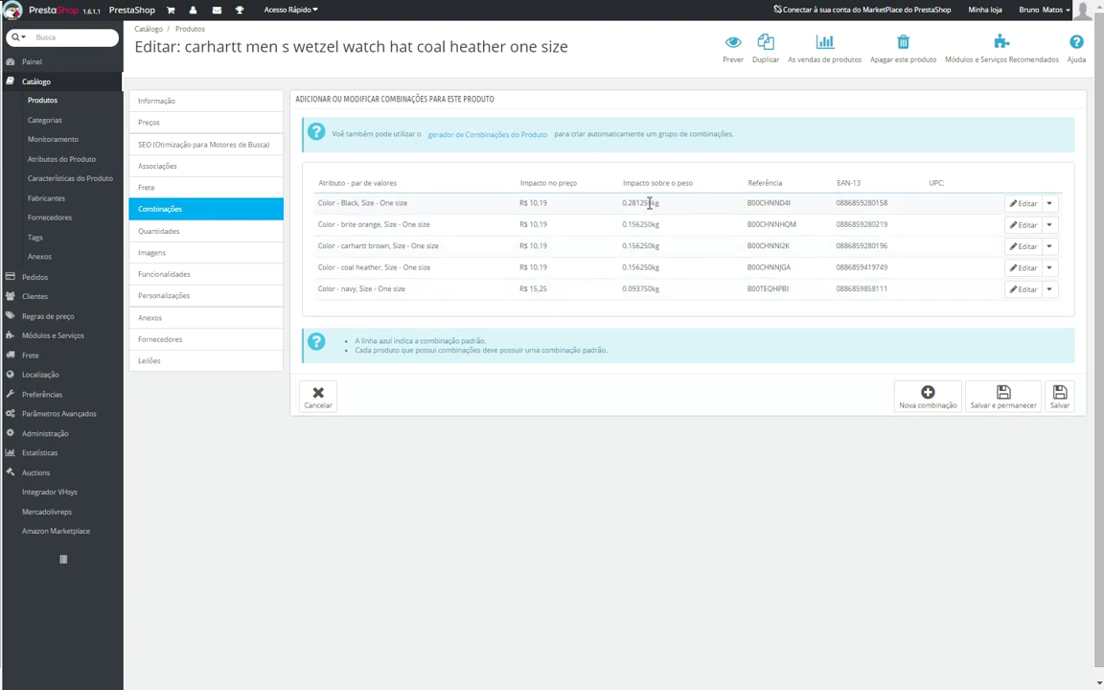
{"action": "left_click", "coordinate": [1024, 204]}
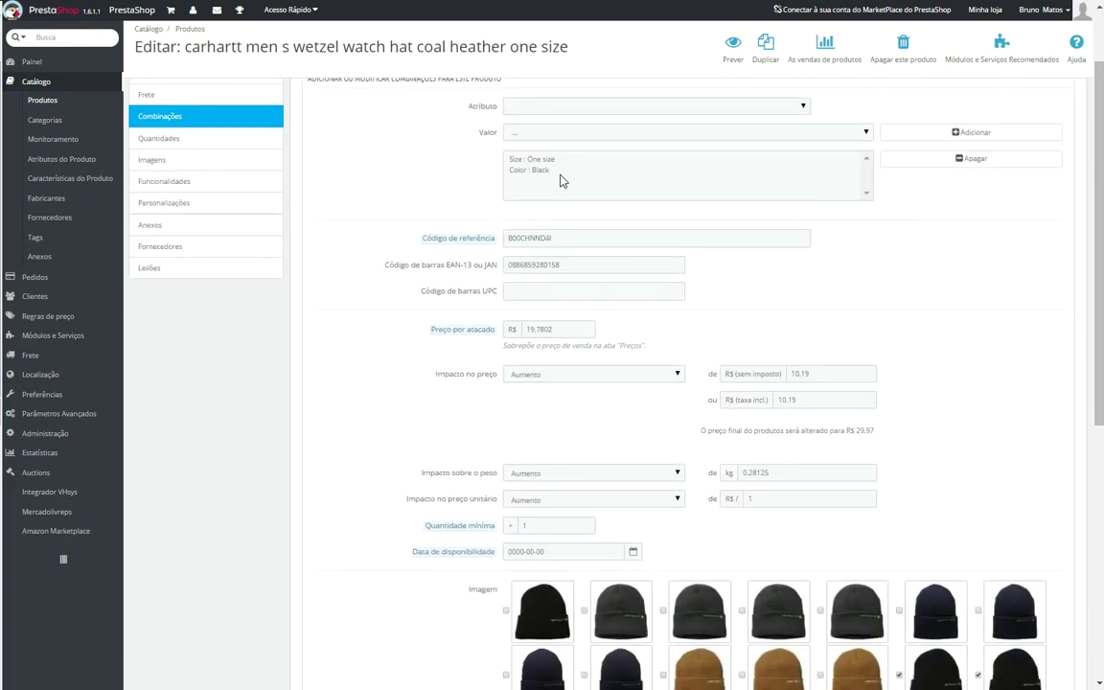
{"action": "left_click_drag", "start_coordinate": [1101, 192], "coordinate": [1101, 246]}
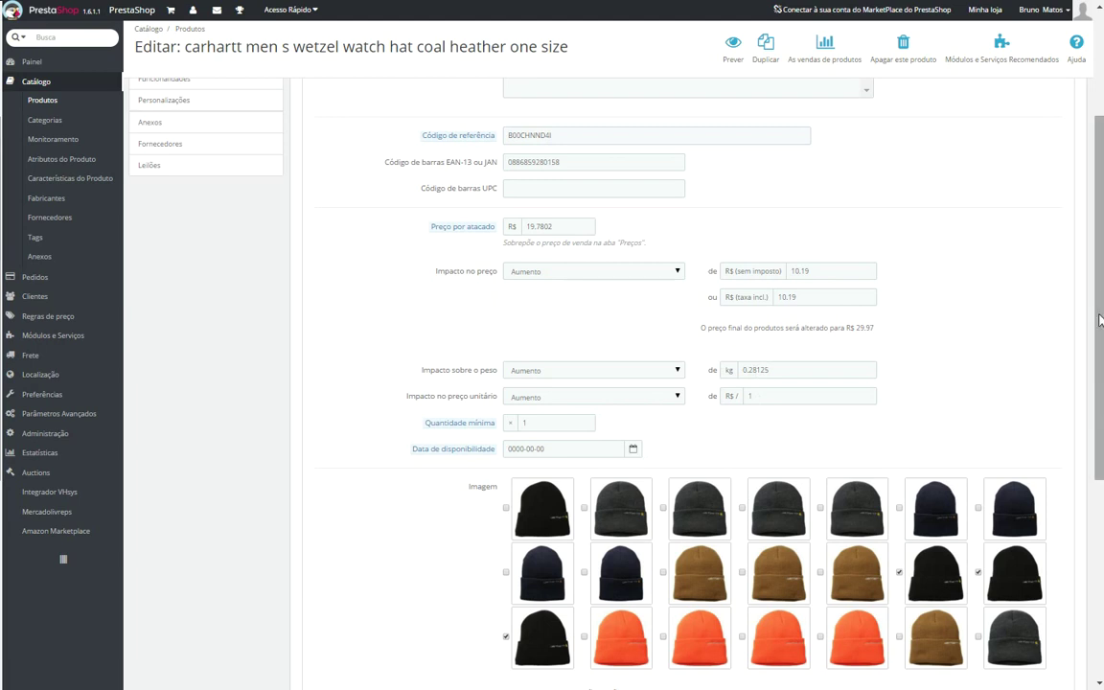
{"action": "scroll", "coordinate": [1096, 418], "scroll_direction": "down", "scroll_amount": 3}
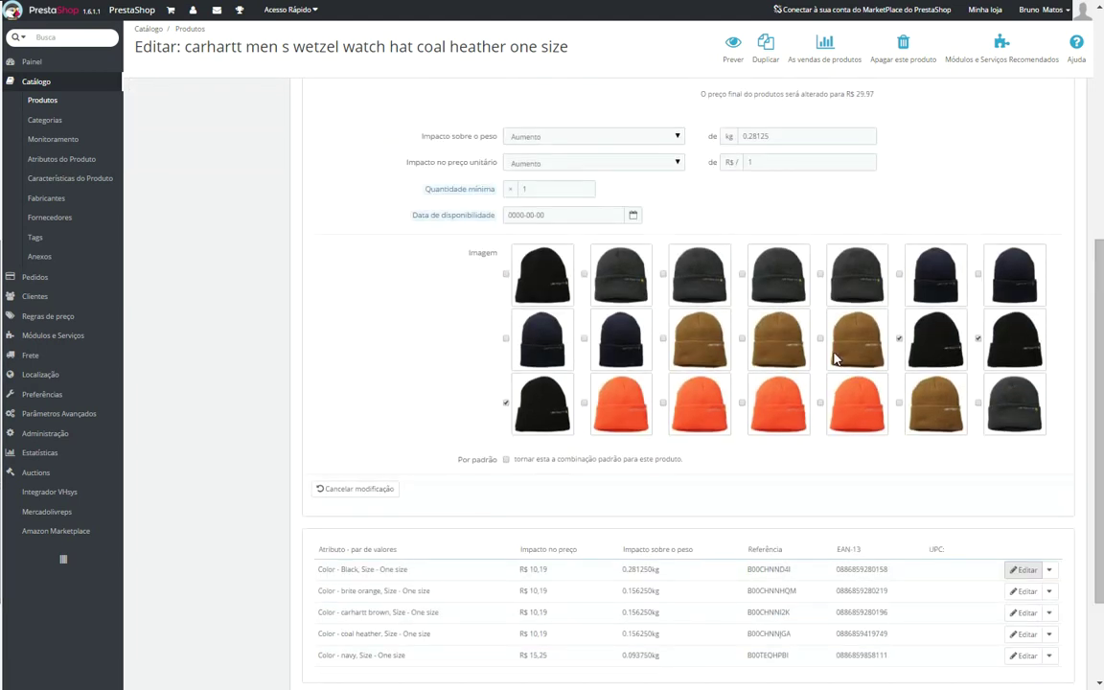
{"action": "scroll", "coordinate": [1094, 414], "scroll_direction": "up", "scroll_amount": 3}
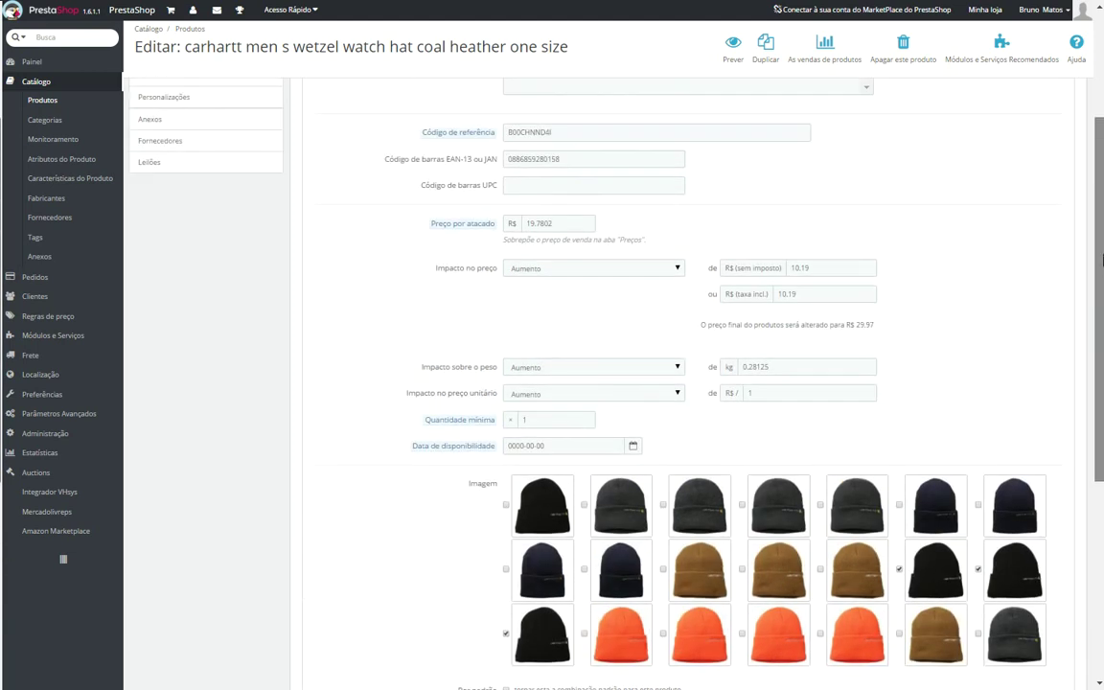
{"action": "left_click_drag", "start_coordinate": [1102, 259], "coordinate": [1101, 195]}
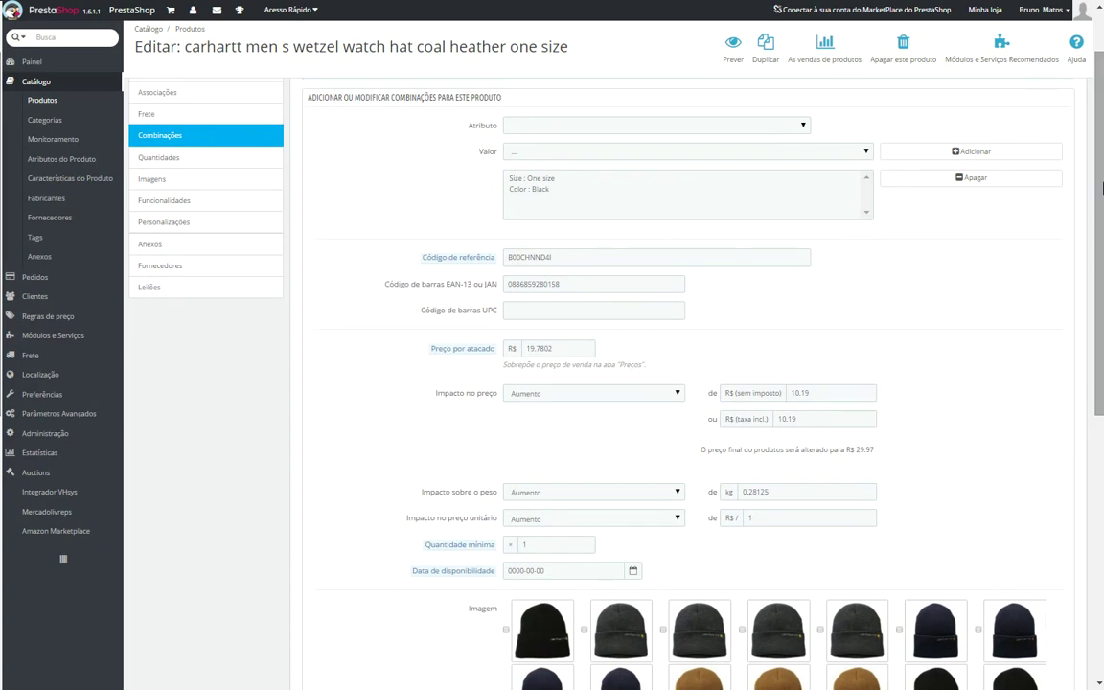
{"action": "scroll", "coordinate": [1103, 187], "scroll_direction": "up", "scroll_amount": 1}
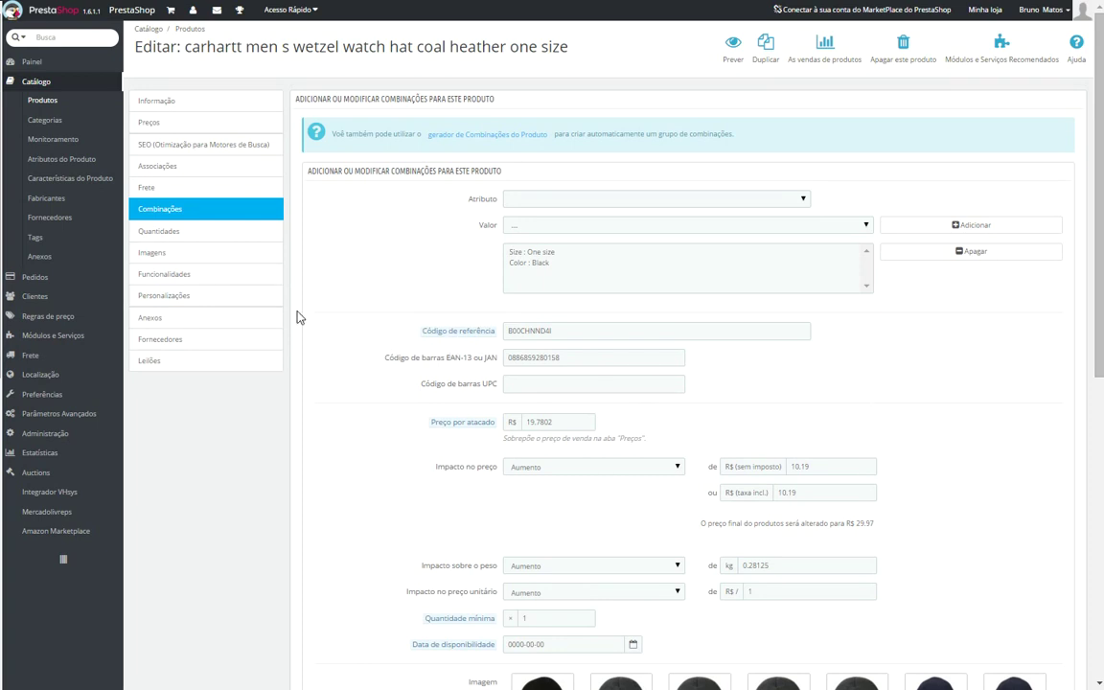
Step: Review the hat's stock of 7 units per combination, imported images and features list
{"action": "left_click", "coordinate": [191, 233]}
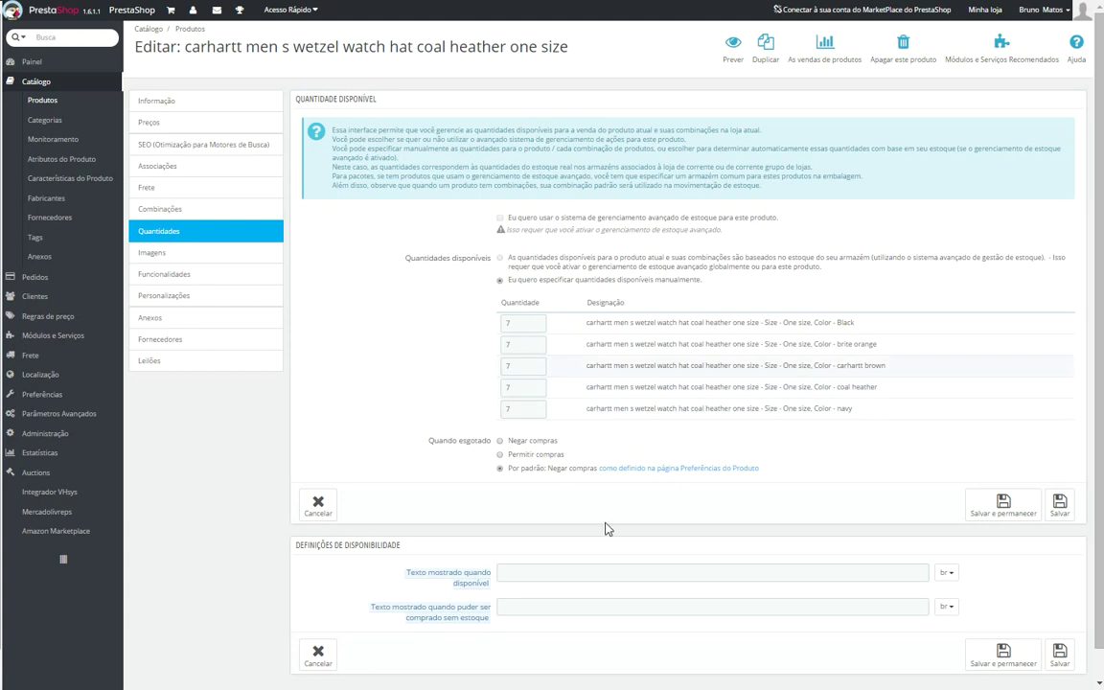
{"action": "left_click", "coordinate": [196, 256]}
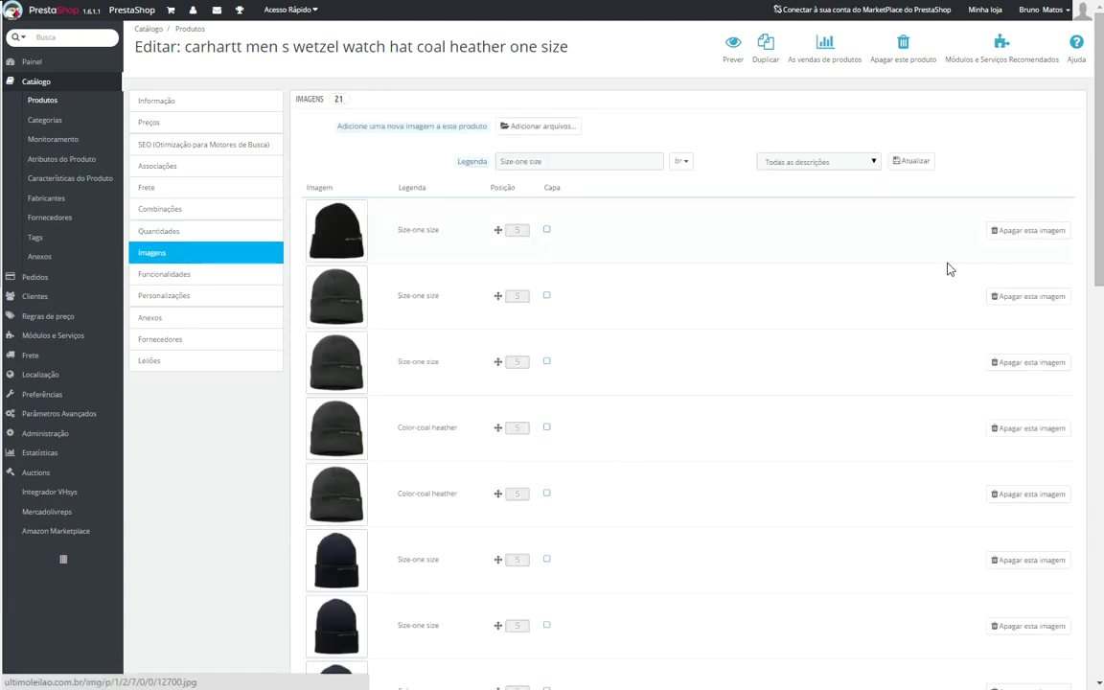
{"action": "scroll", "coordinate": [1102, 264], "scroll_direction": "down", "scroll_amount": 1}
{"action": "left_click_drag", "start_coordinate": [1102, 240], "coordinate": [1101, 146]}
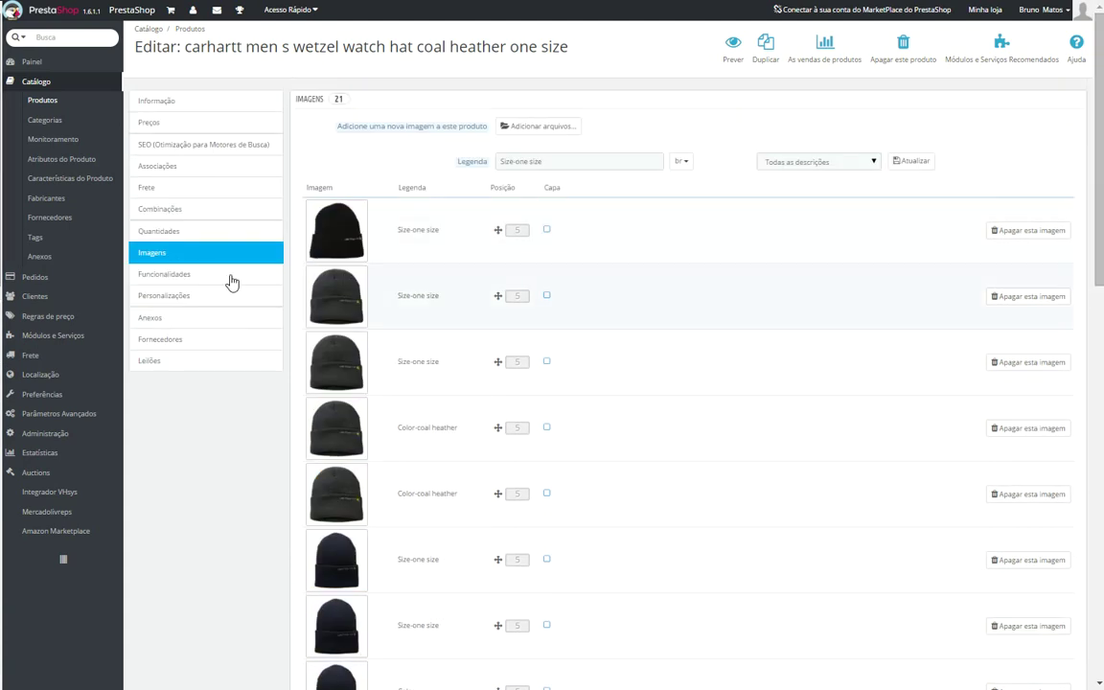
{"action": "left_click", "coordinate": [203, 276]}
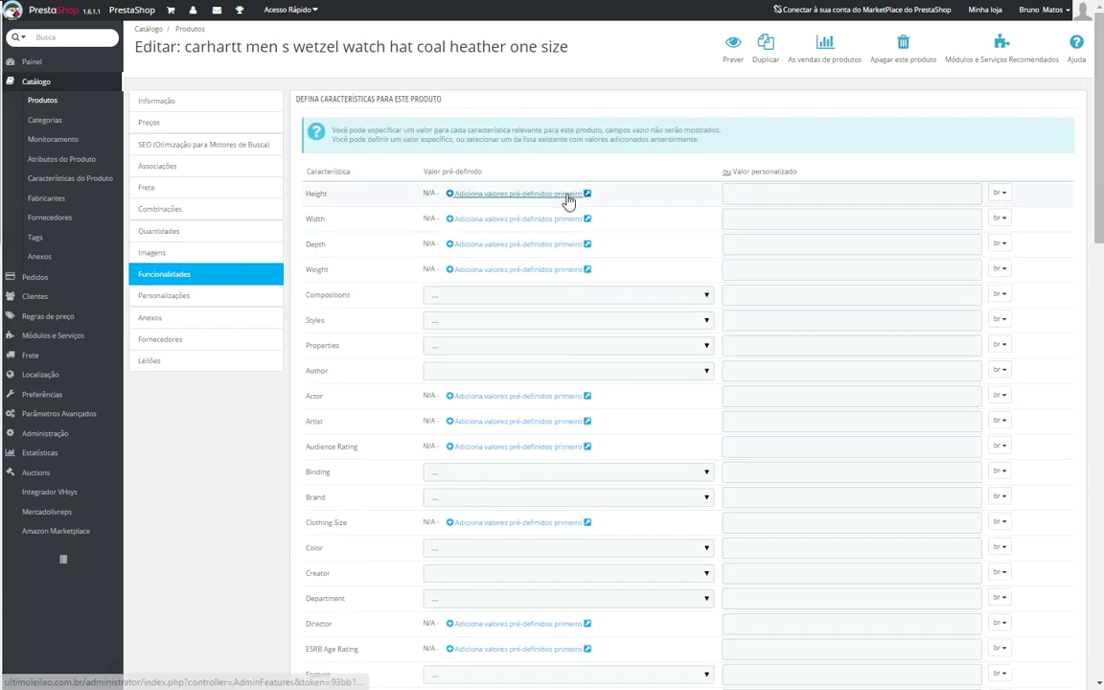
{"action": "left_click_drag", "start_coordinate": [1100, 129], "coordinate": [1102, 564]}
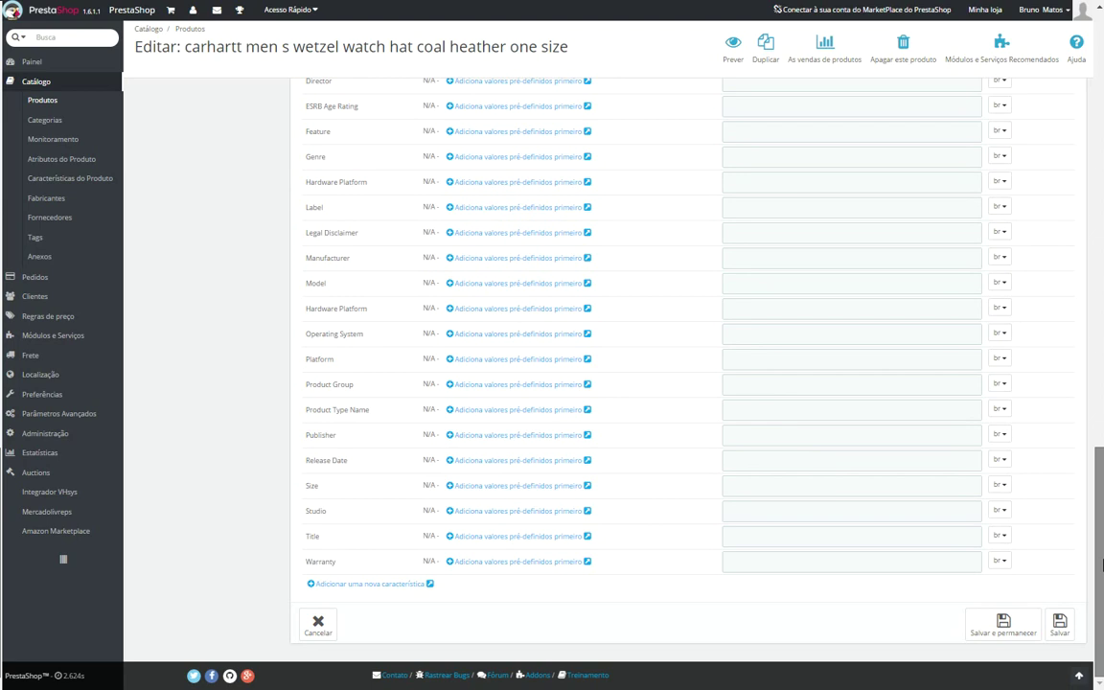
{"action": "left_click_drag", "start_coordinate": [1102, 383], "coordinate": [1102, 102]}
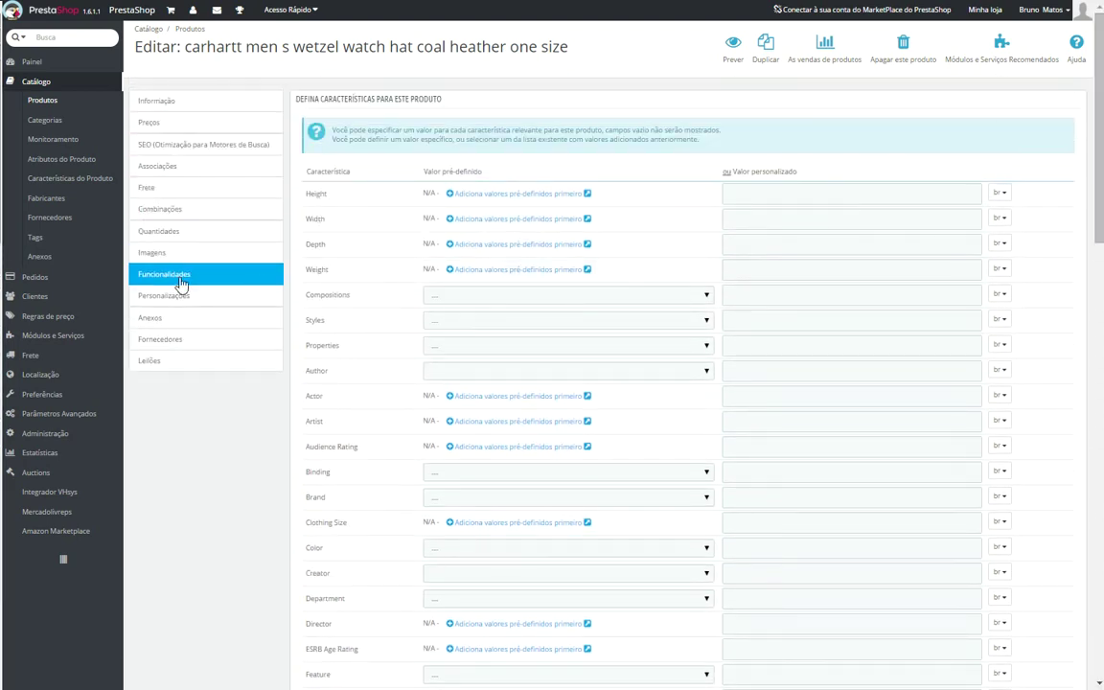
Step: Check customizations and attachments, then confirm Carhartt as default supplier for all five colours
{"action": "left_click", "coordinate": [167, 303]}
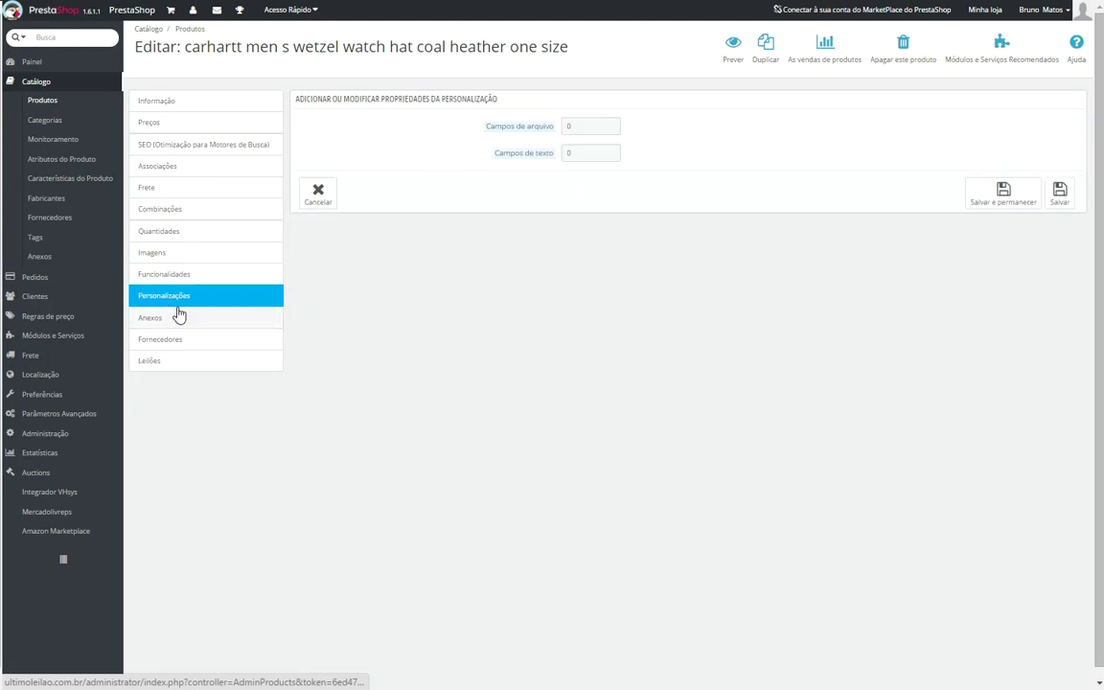
{"action": "left_click", "coordinate": [178, 319]}
{"action": "left_click", "coordinate": [182, 341]}
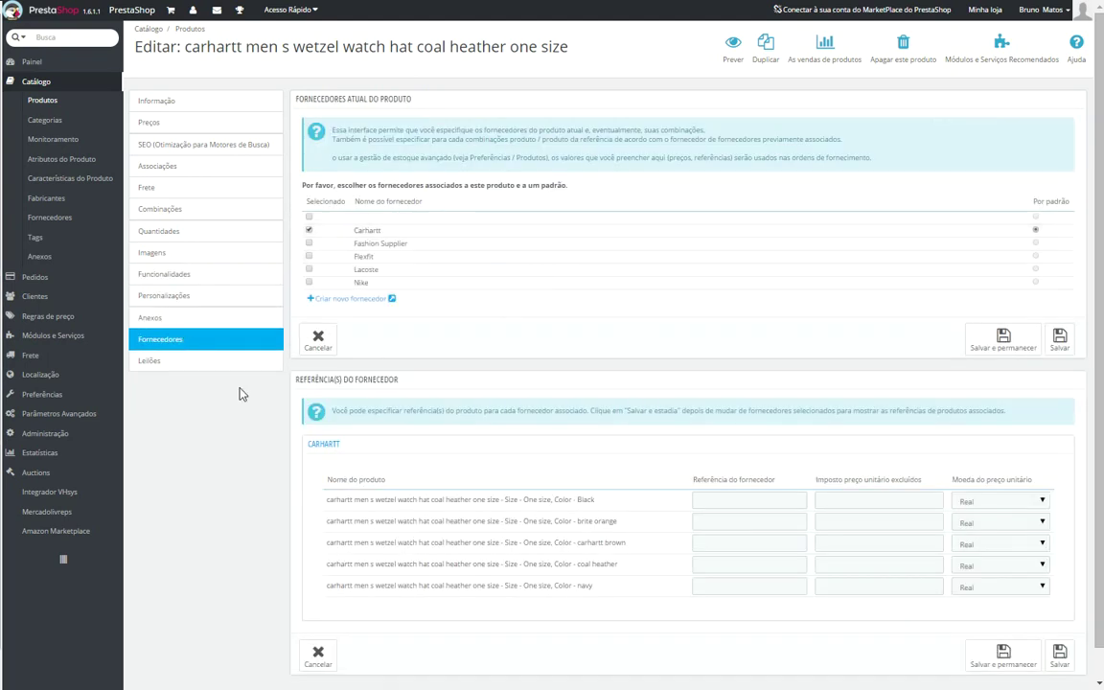
{"action": "scroll", "coordinate": [1095, 649], "scroll_direction": "down", "scroll_amount": 1}
{"action": "scroll", "coordinate": [1095, 650], "scroll_direction": "up", "scroll_amount": 1}
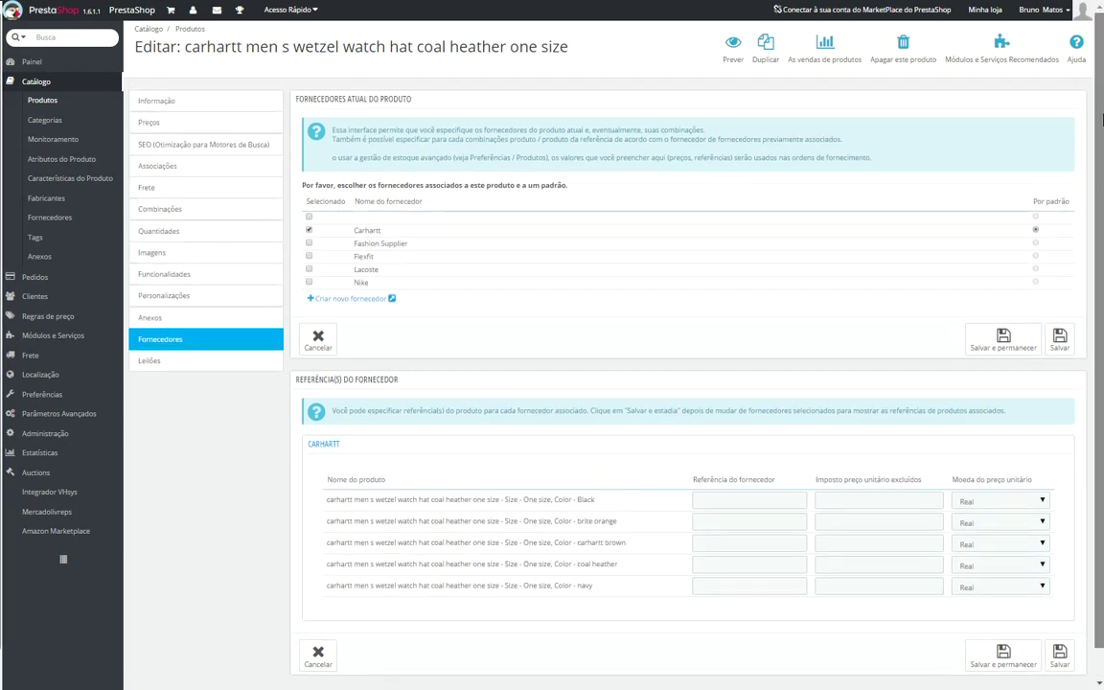